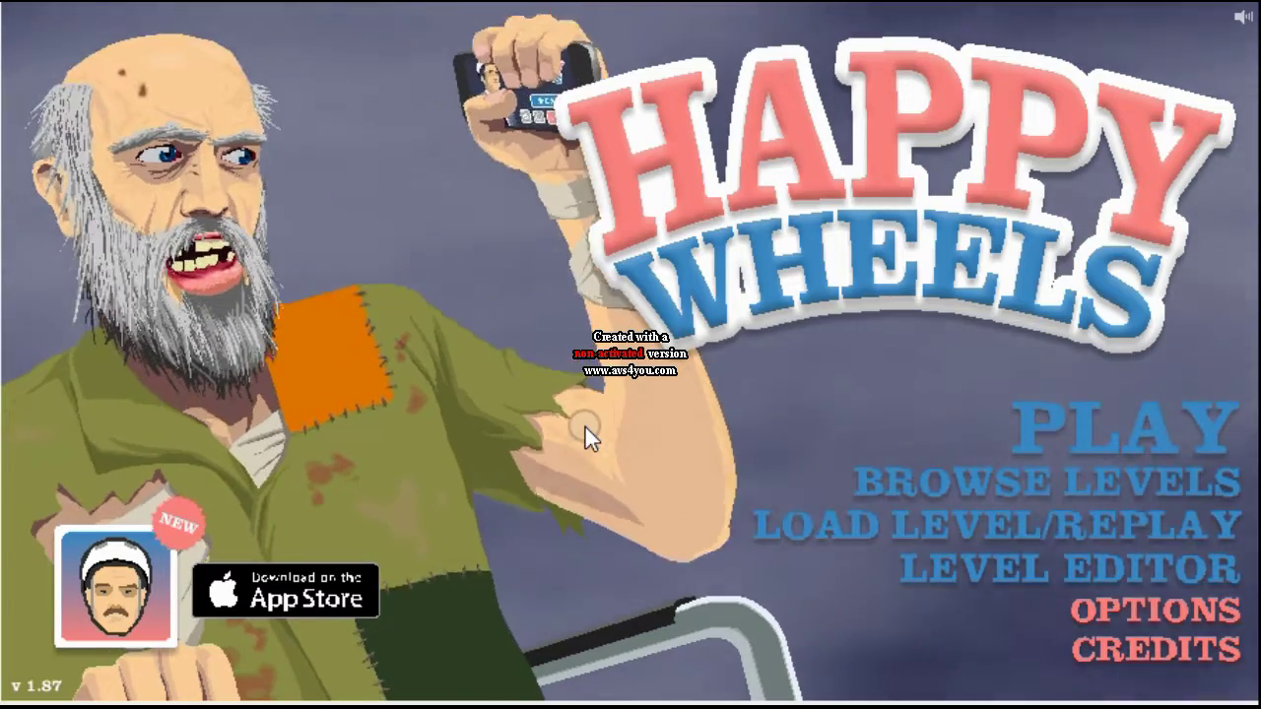
Open the Minecraft Adventure! level from the user-submitted levels list and start it.
left_click(986, 481)
left_click(382, 181)
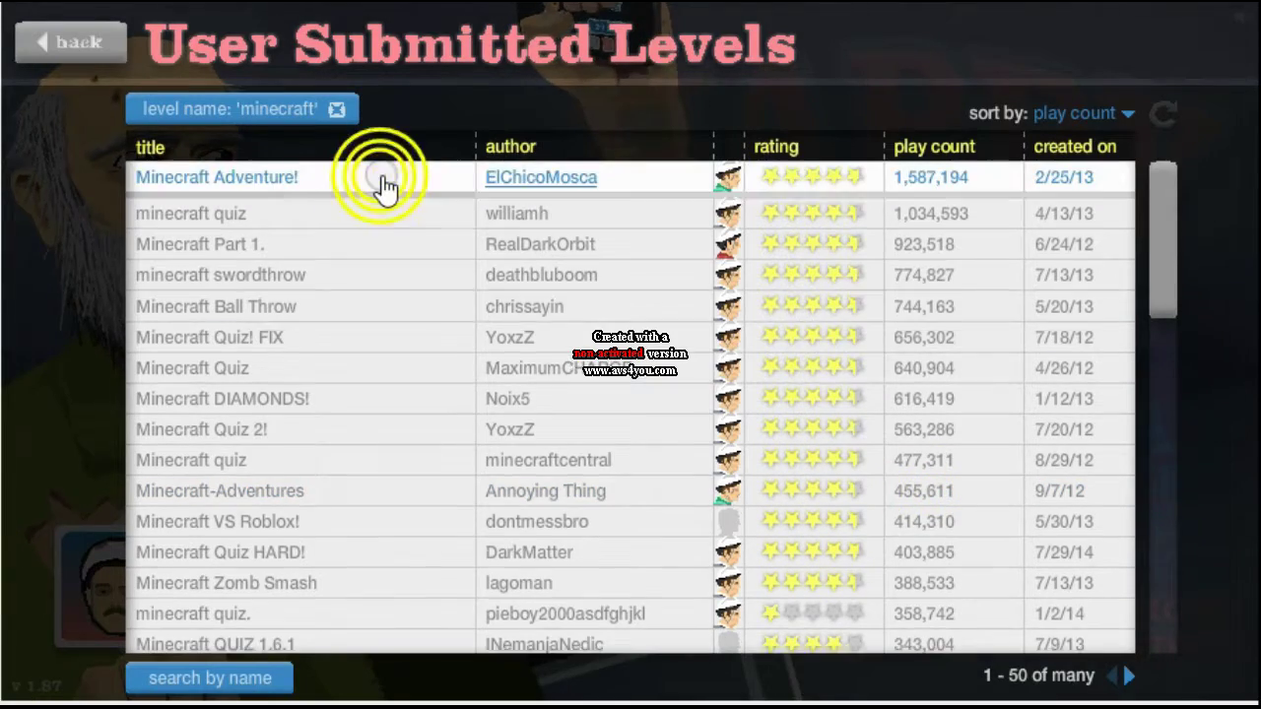
left_click(1017, 217)
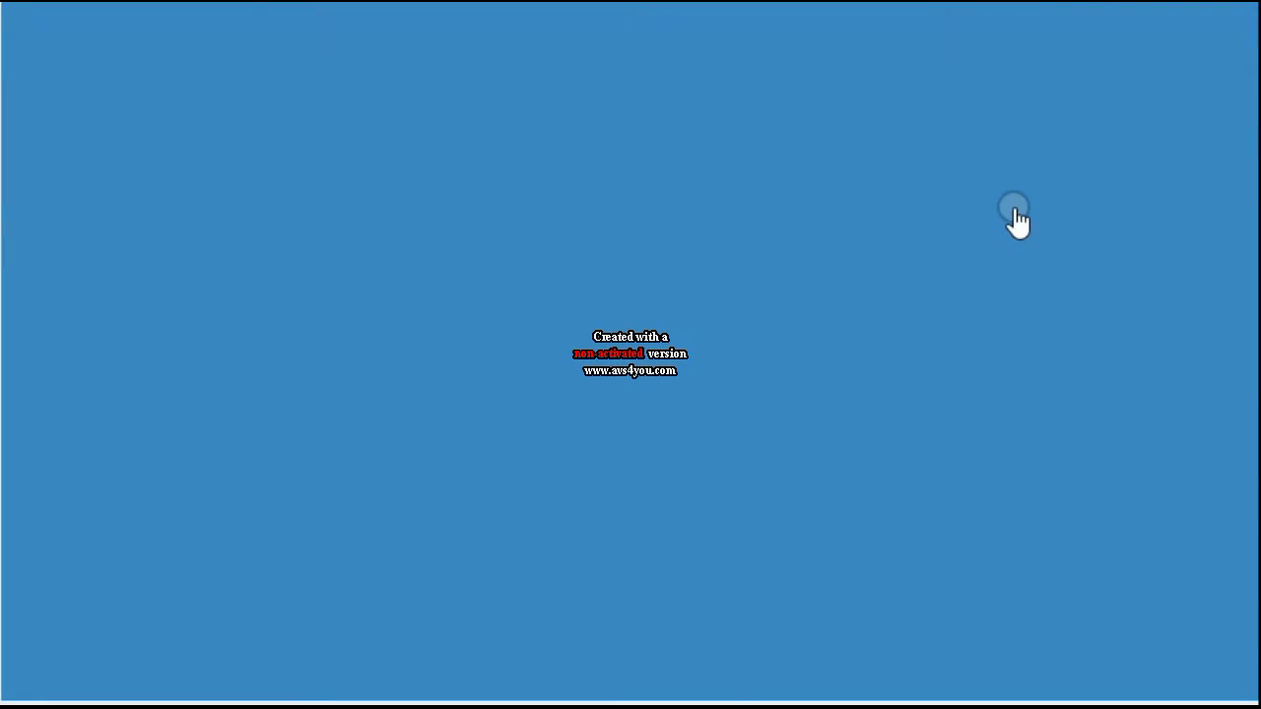
Ride the bicycle past the lava, ramp and creepers into the grey cave.
key("Up")
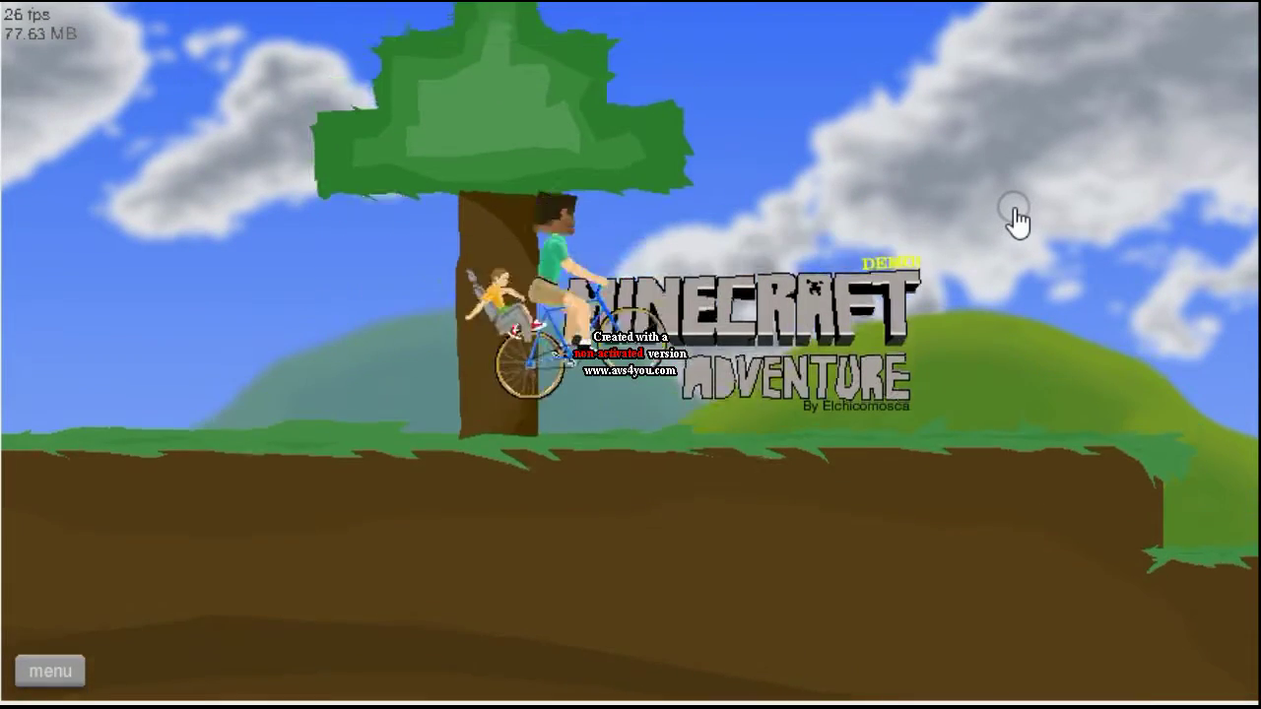
key("Up")
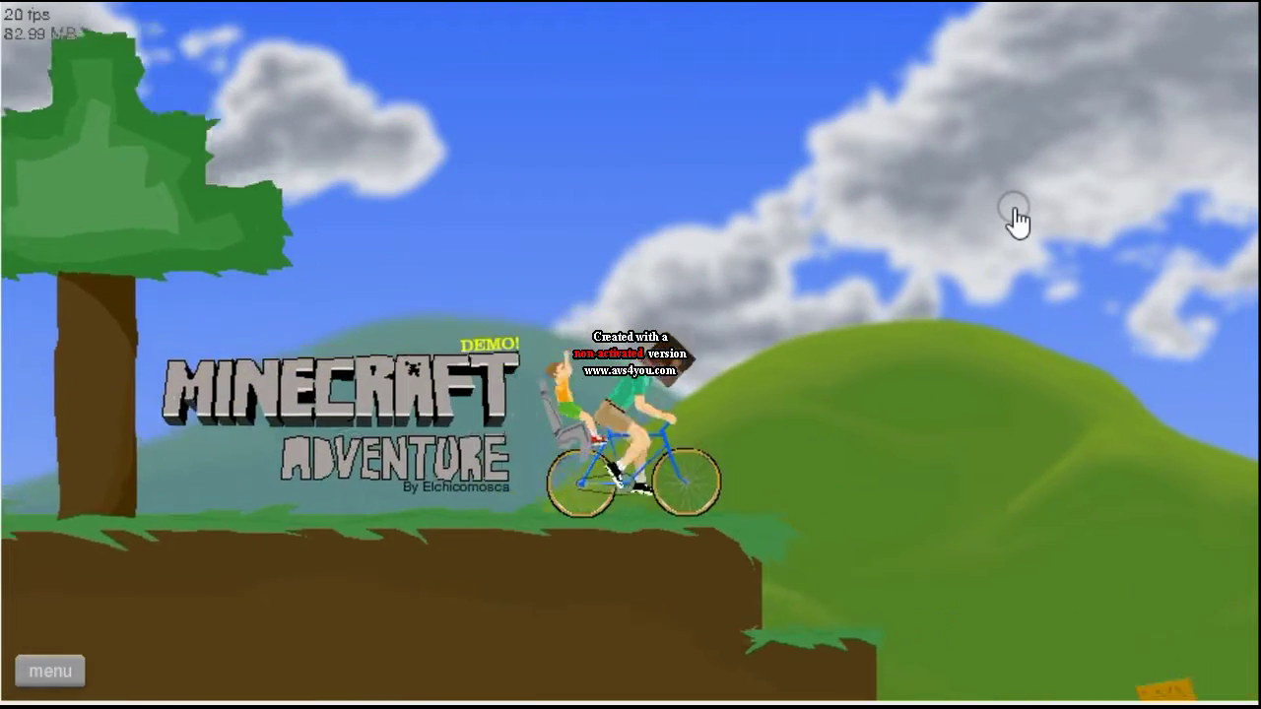
key("Up")
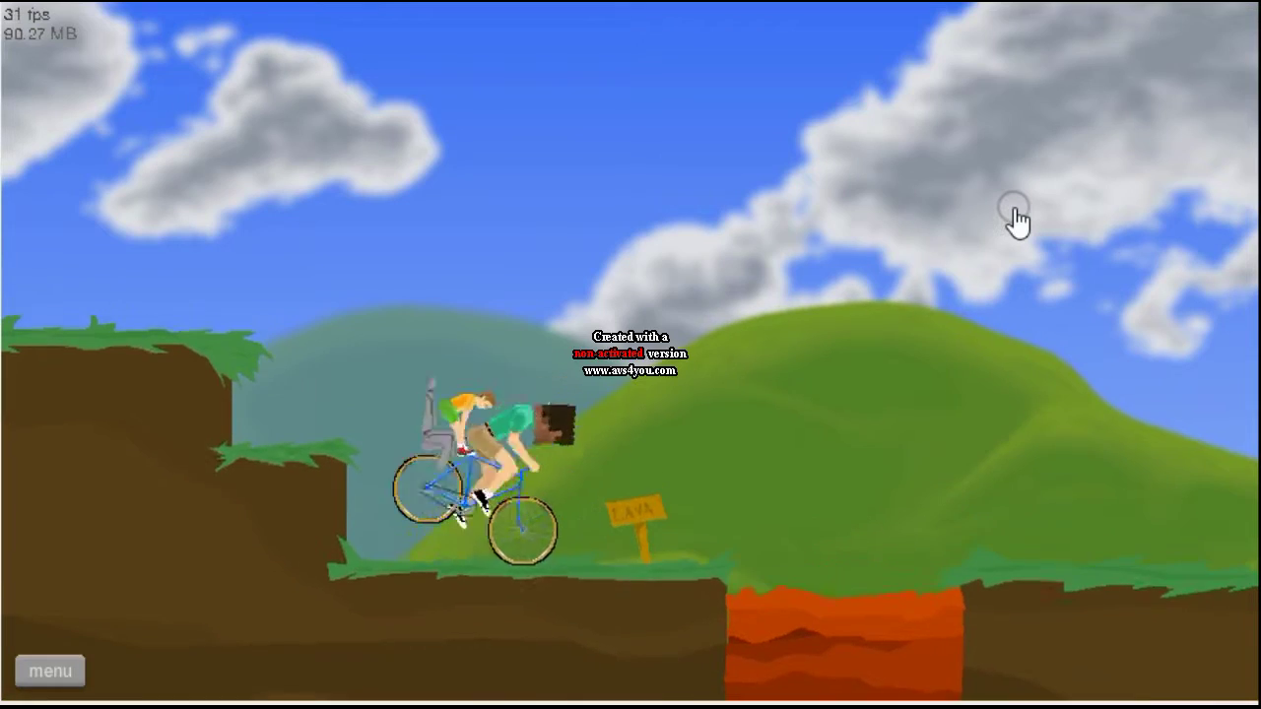
key("Up")
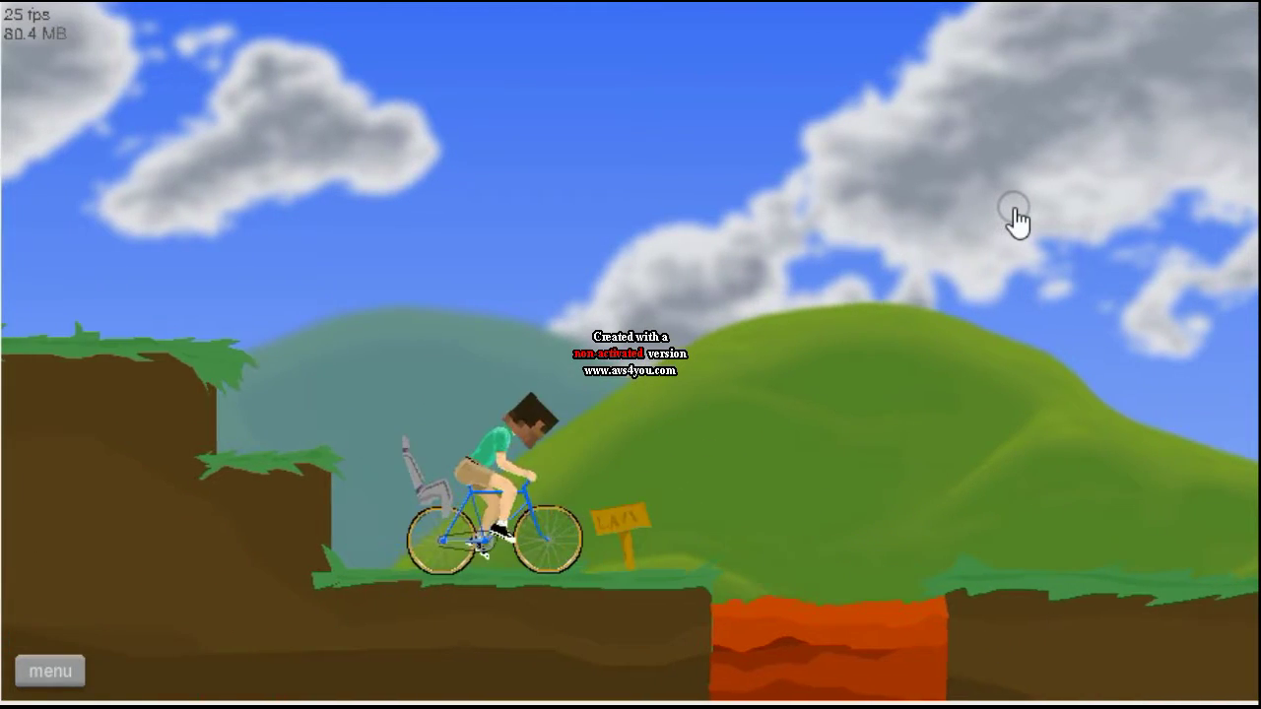
key("Up")
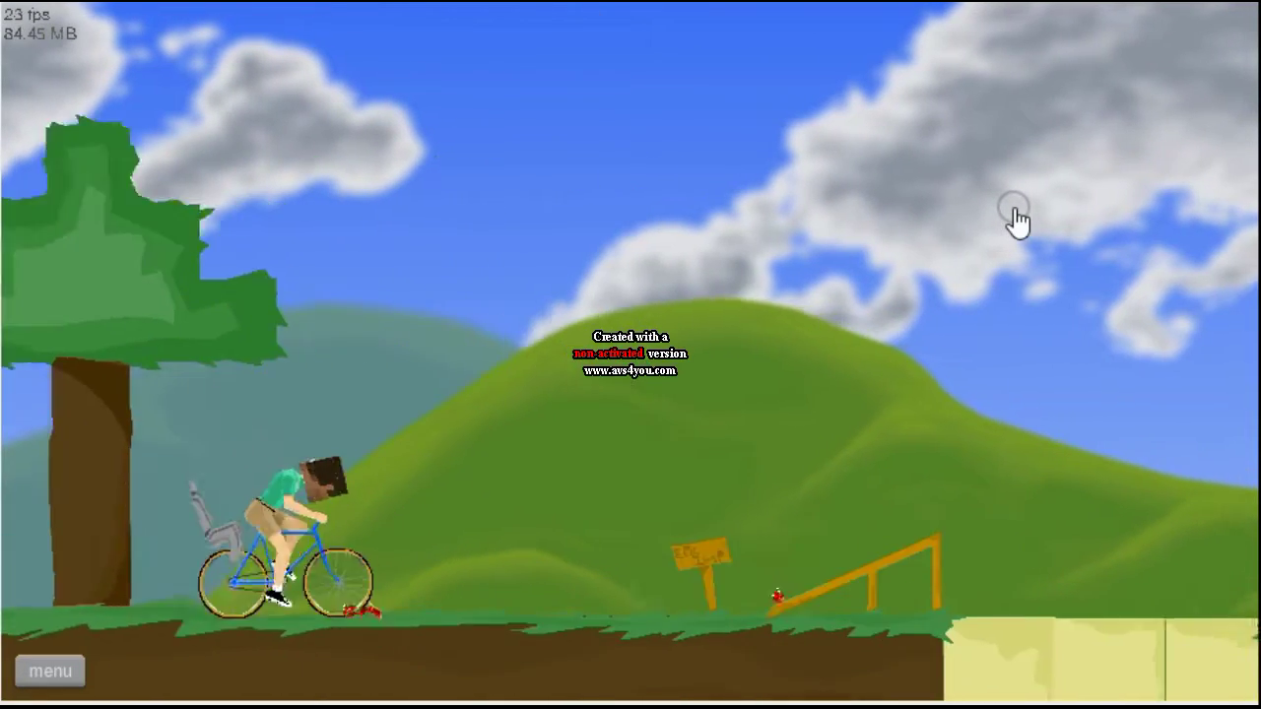
key("Up")
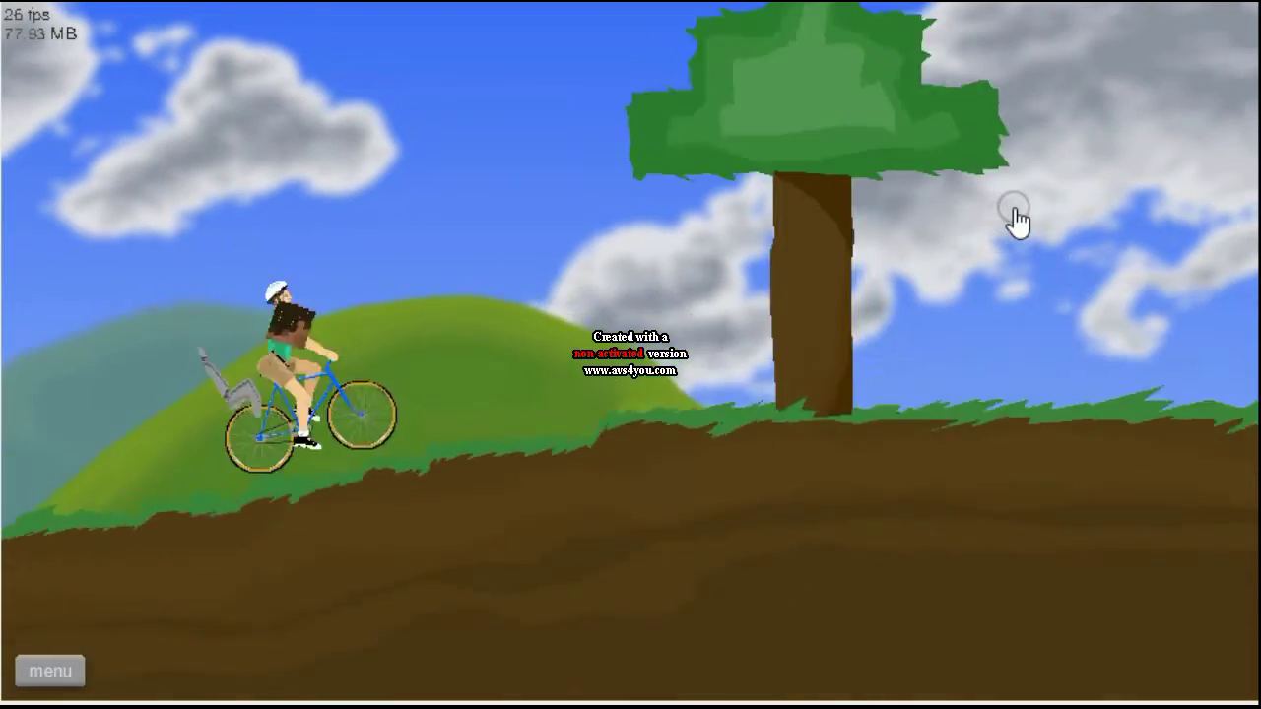
key("Up")
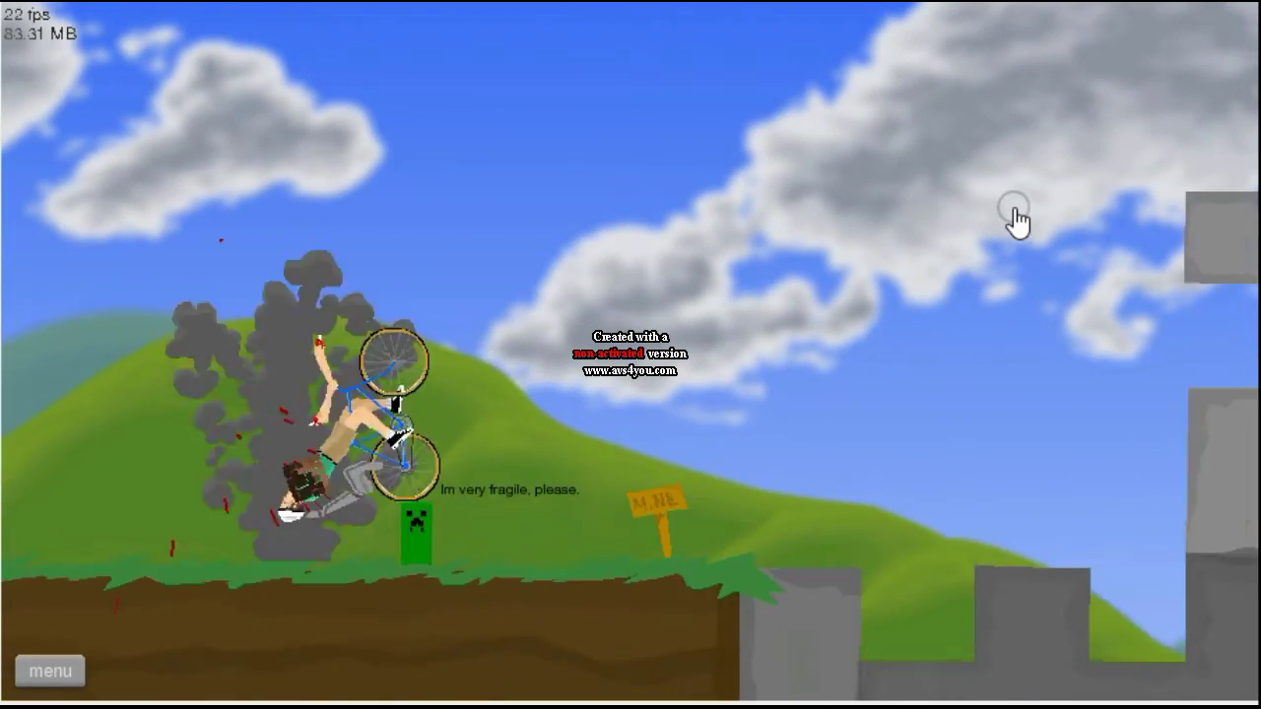
key("Up")
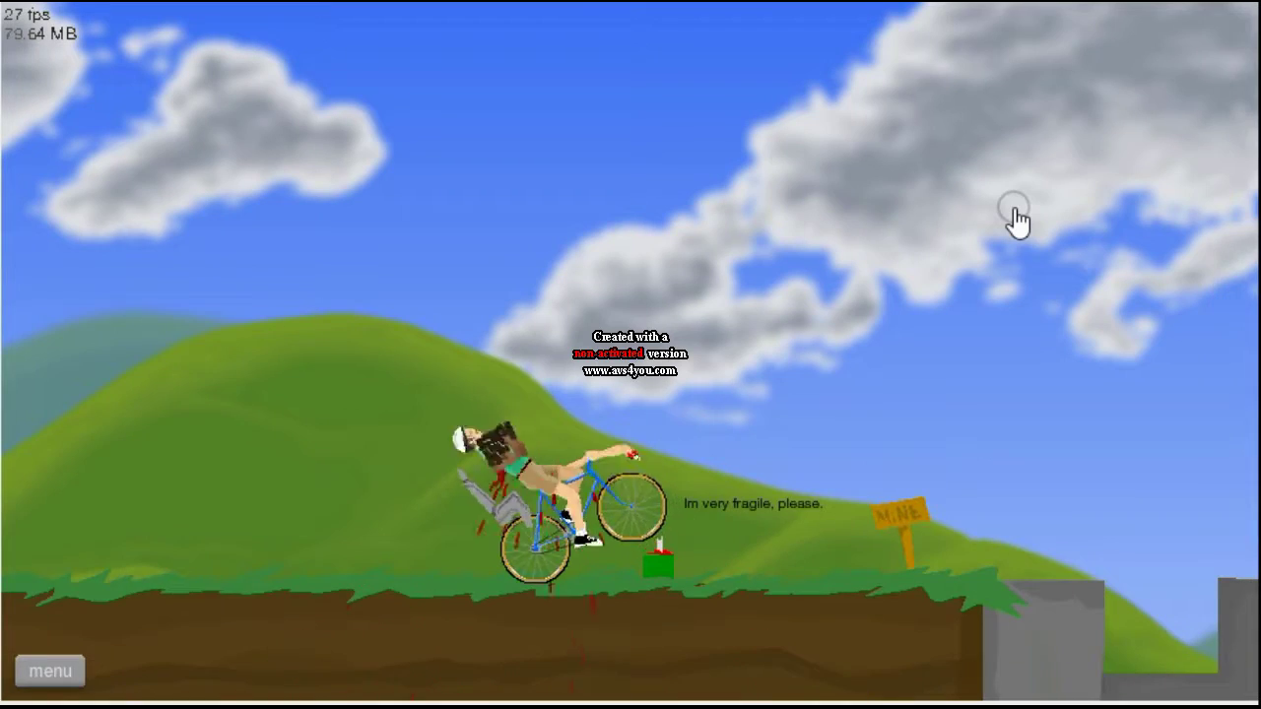
key("Up")
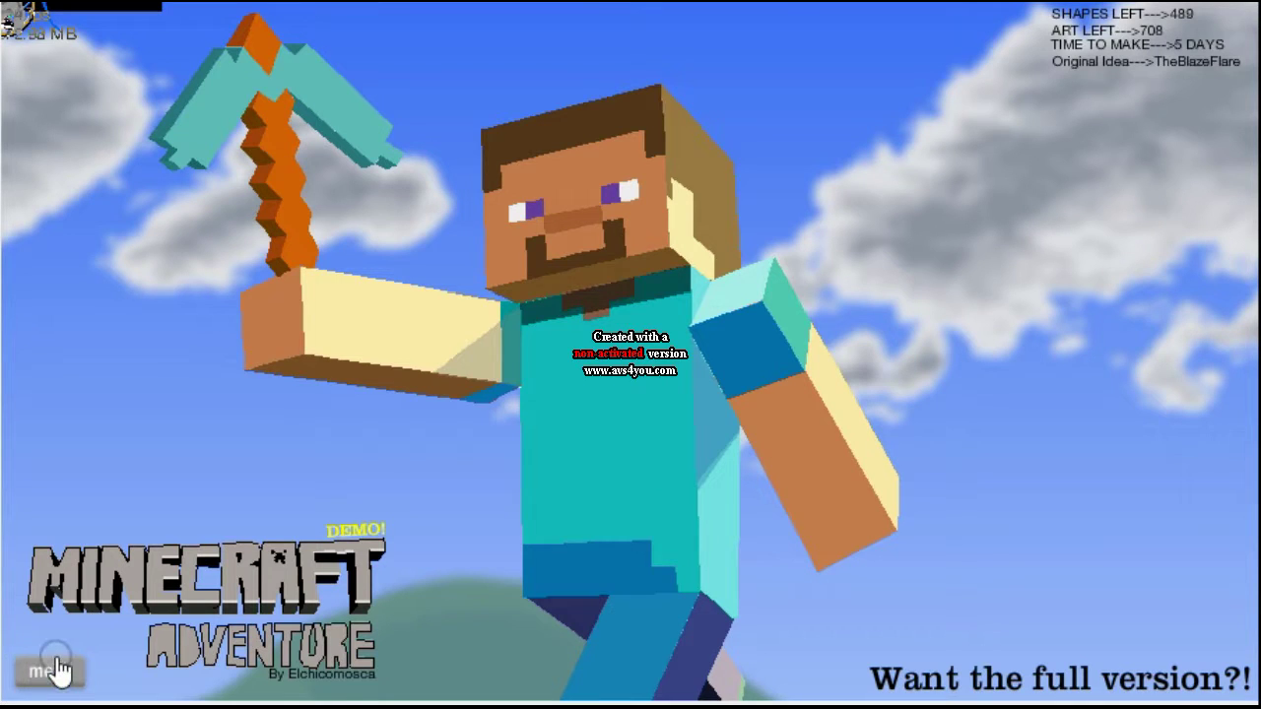
Quit Minecraft Adventure! and launch MINECRAFT TRAMPOLINE from the level list.
left_click(51, 670)
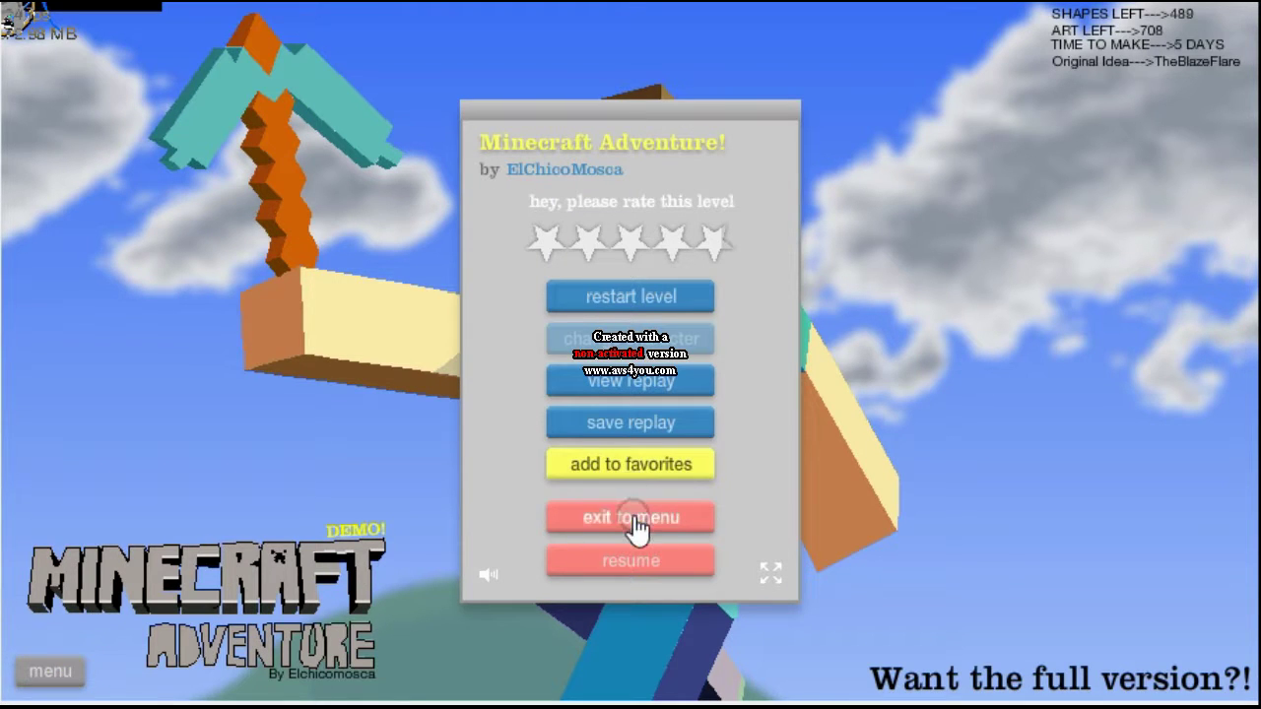
left_click(639, 520)
left_click_drag(1147, 271, 1155, 501)
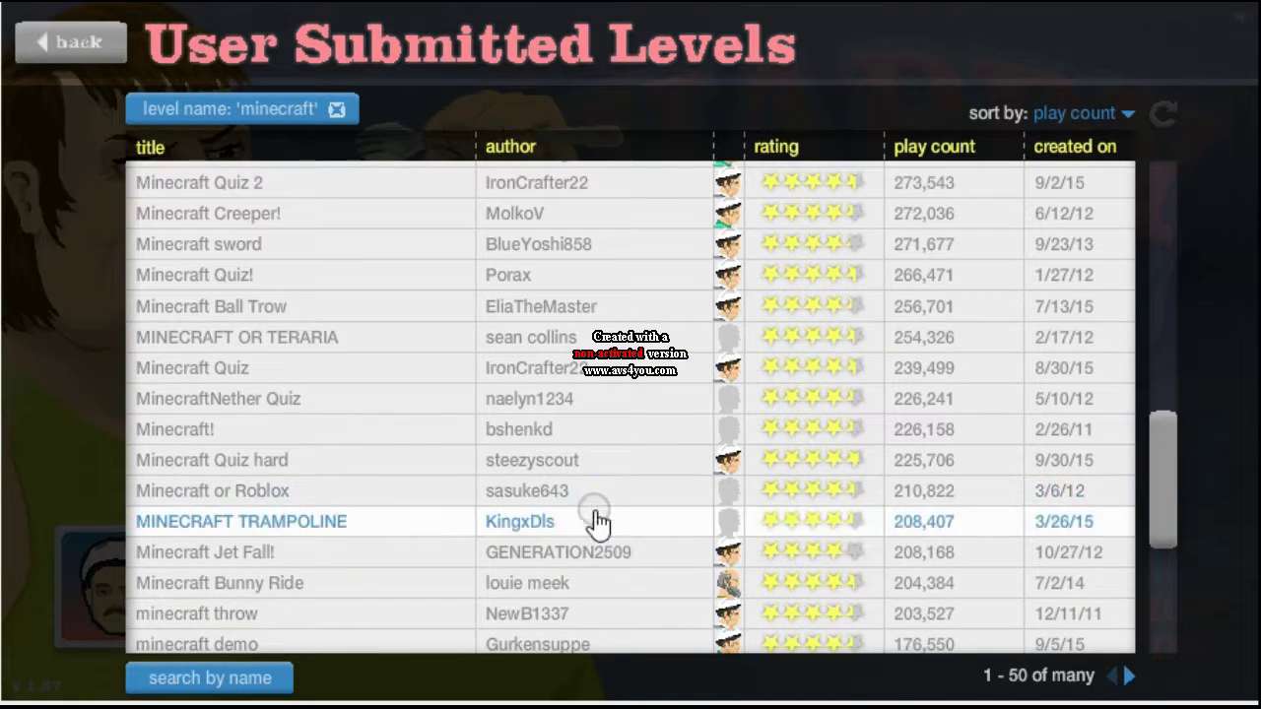
double_click(737, 523)
left_click(1011, 453)
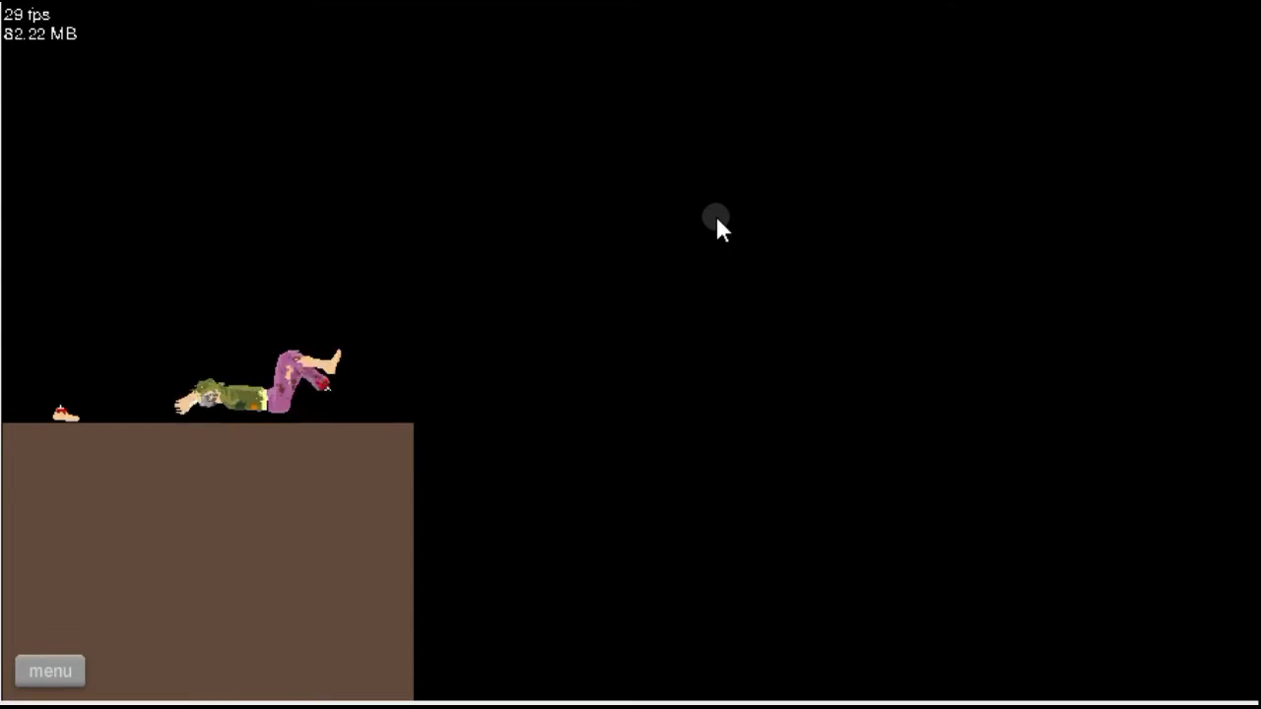
Leave the trampoline level, launch Minecraft Bunny Ride, and restart it fresh.
left_click(61, 668)
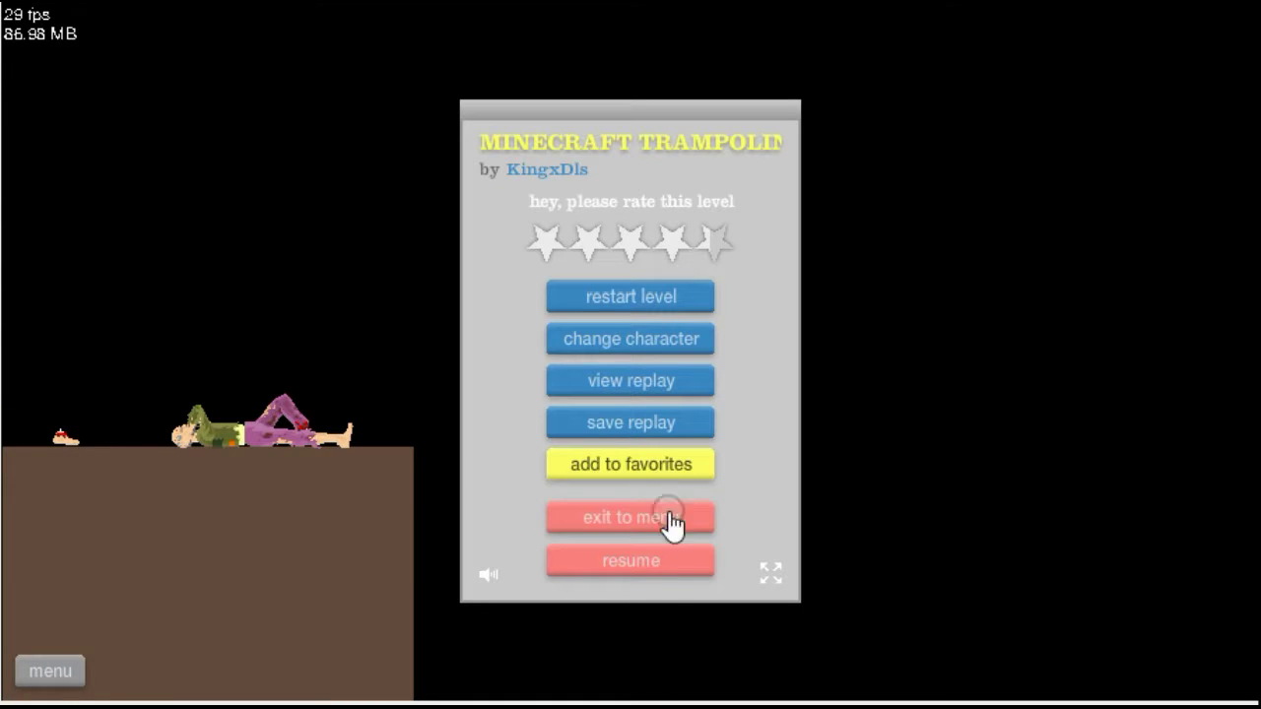
key("Escape")
scroll(1155, 409, "down", 3)
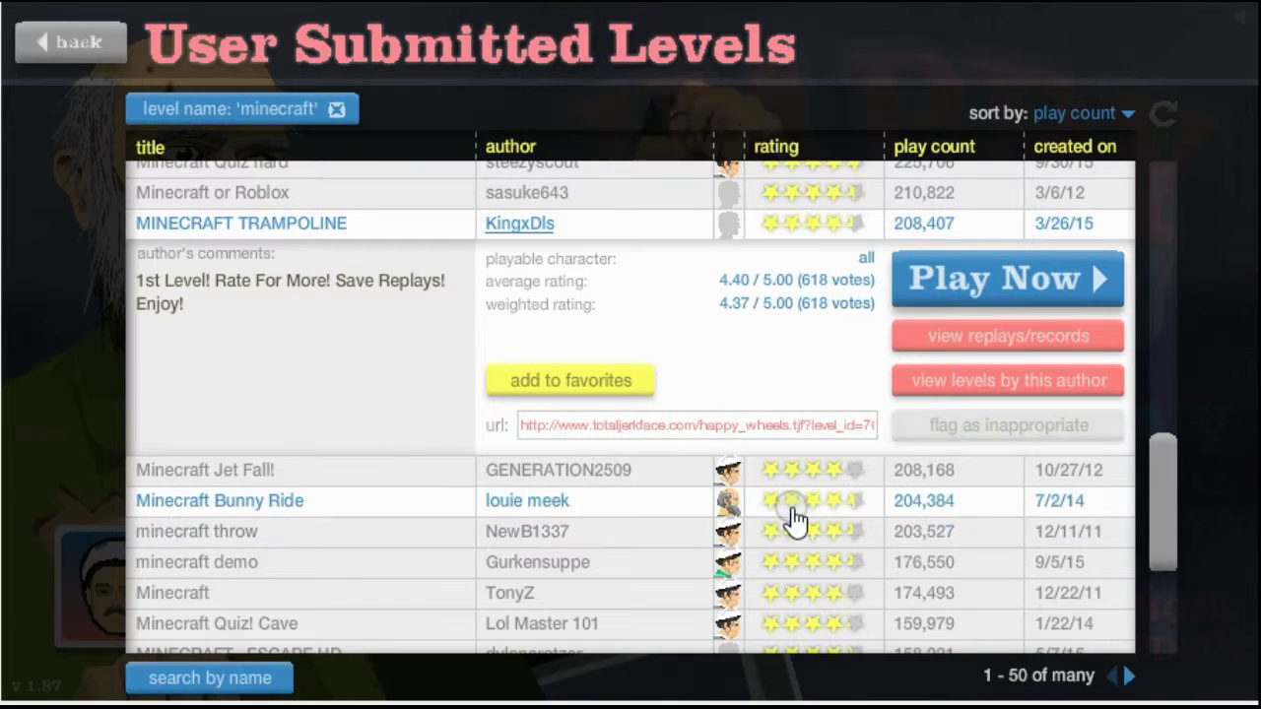
double_click(796, 505)
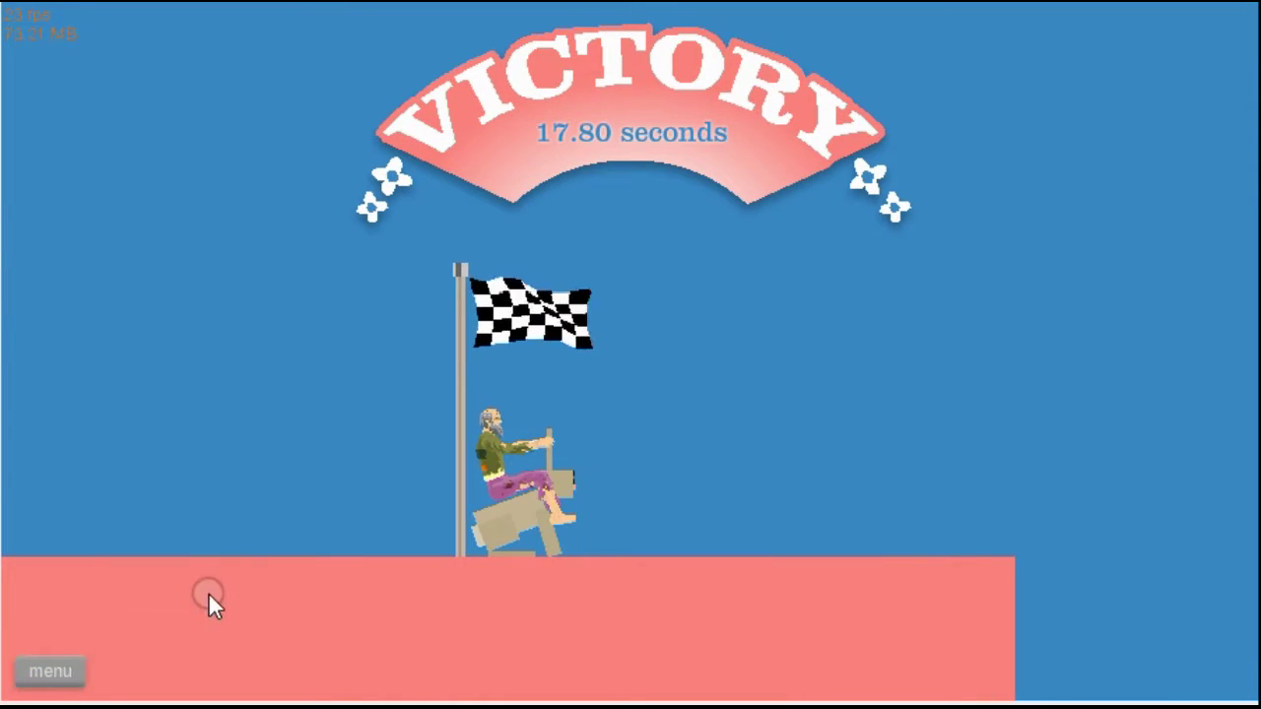
left_click(54, 670)
left_click(639, 298)
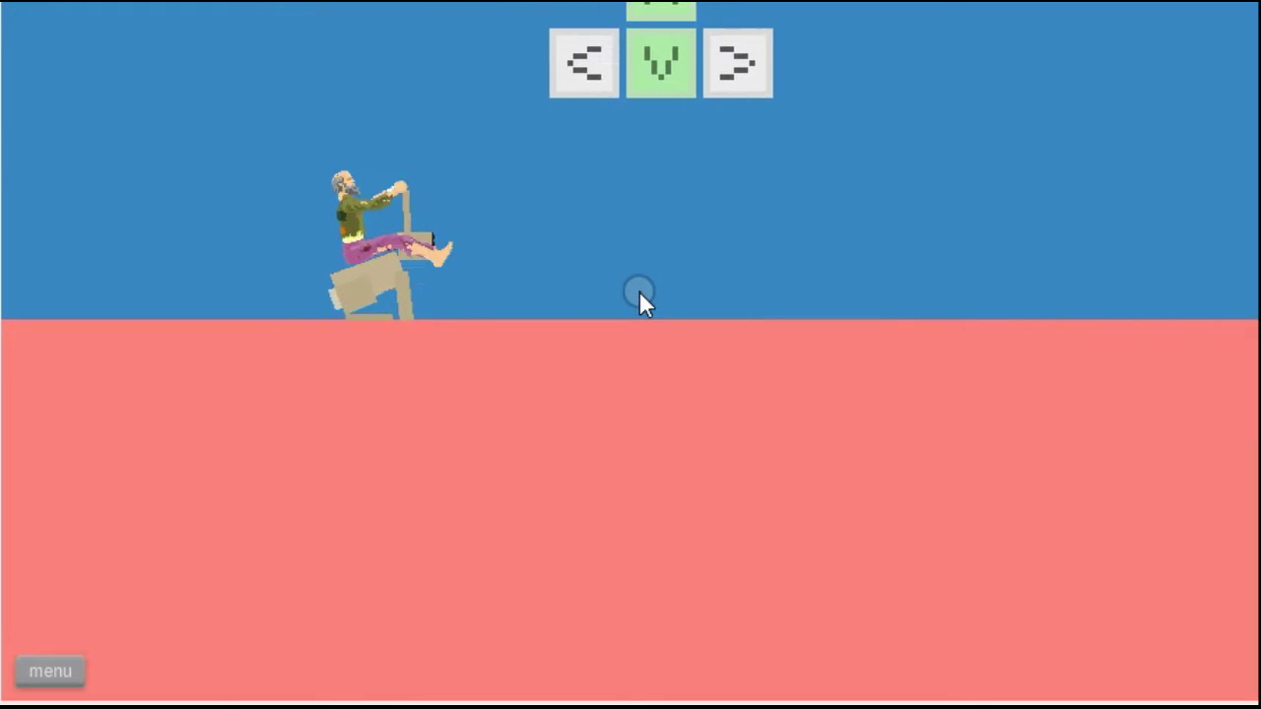
Get the pogo horse rider bouncing and balanced at the start.
key("Up")
key("Right")
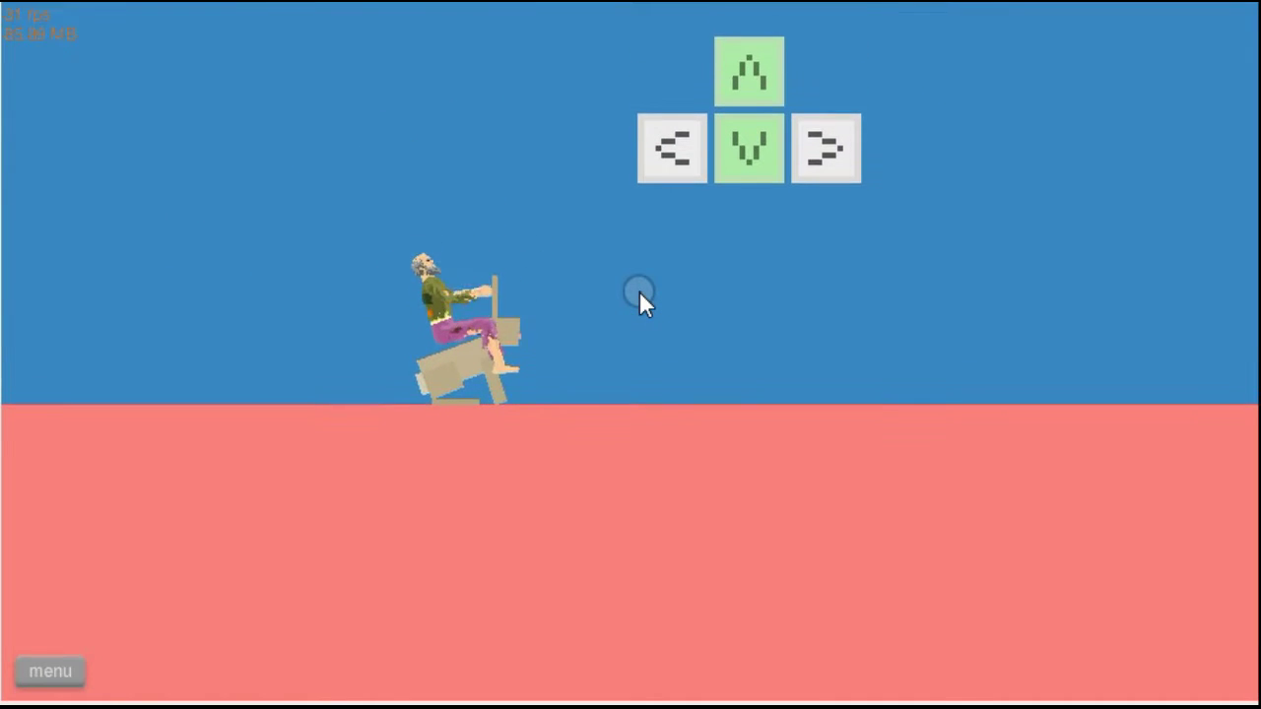
key("Left")
key("Right")
key("Up")
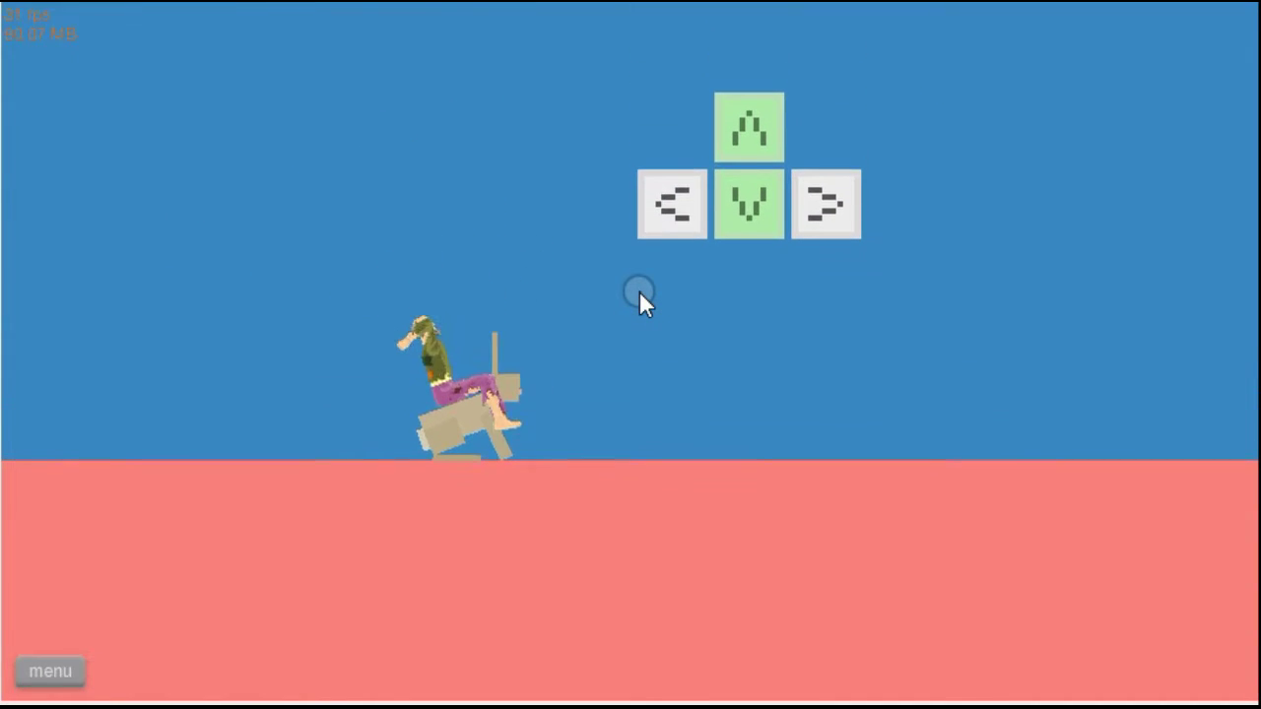
key("Right")
key("Left")
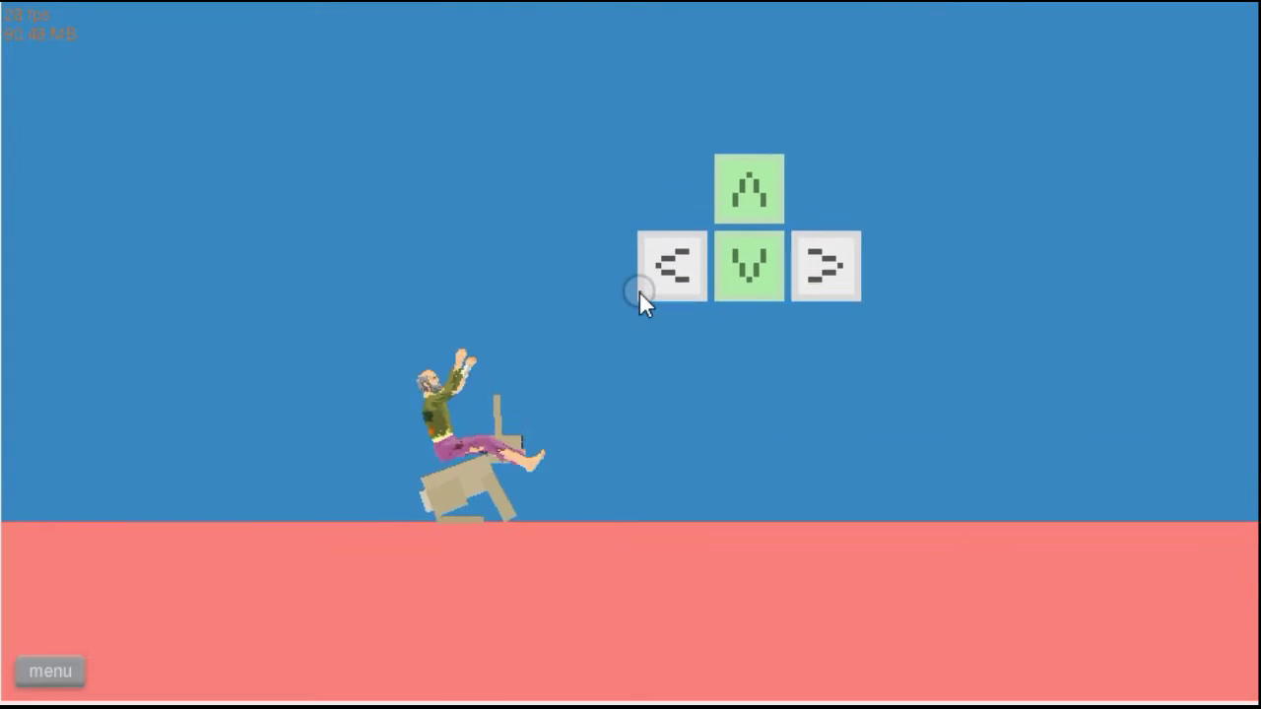
key("Up")
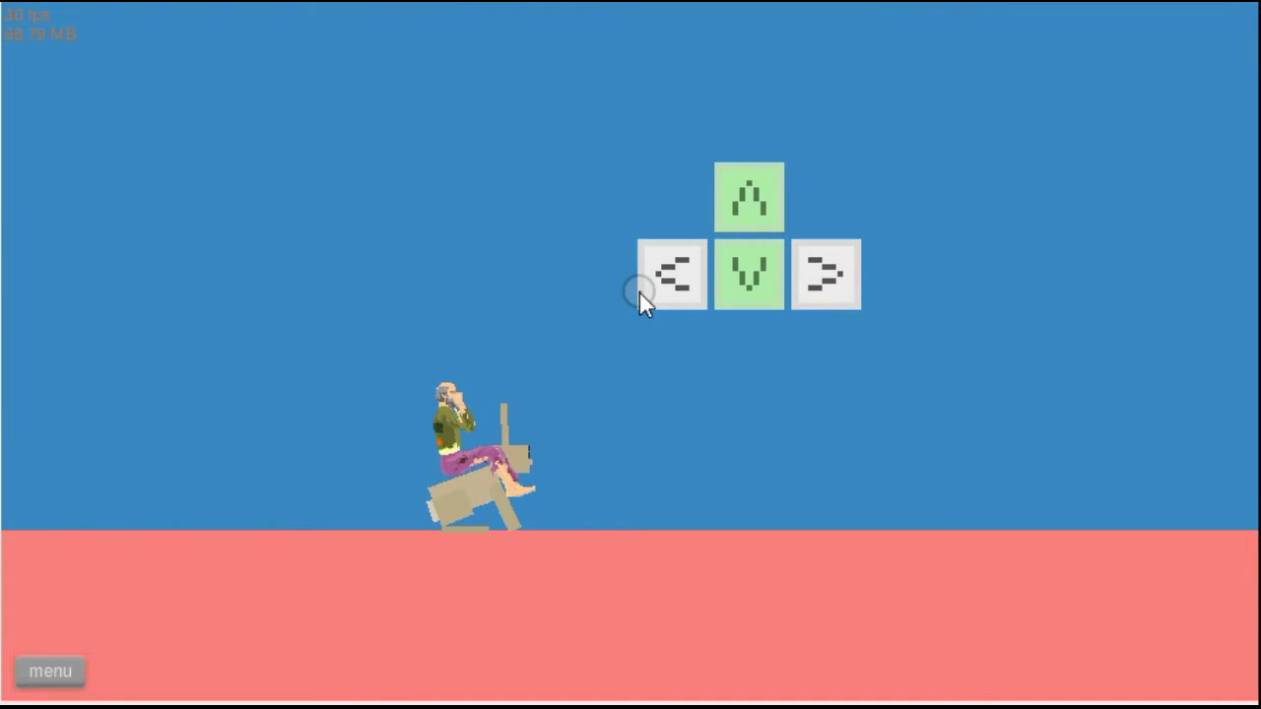
key("Down")
Bounce the pogo horse rightward along the pink ground.
key("Up")
key("Down")
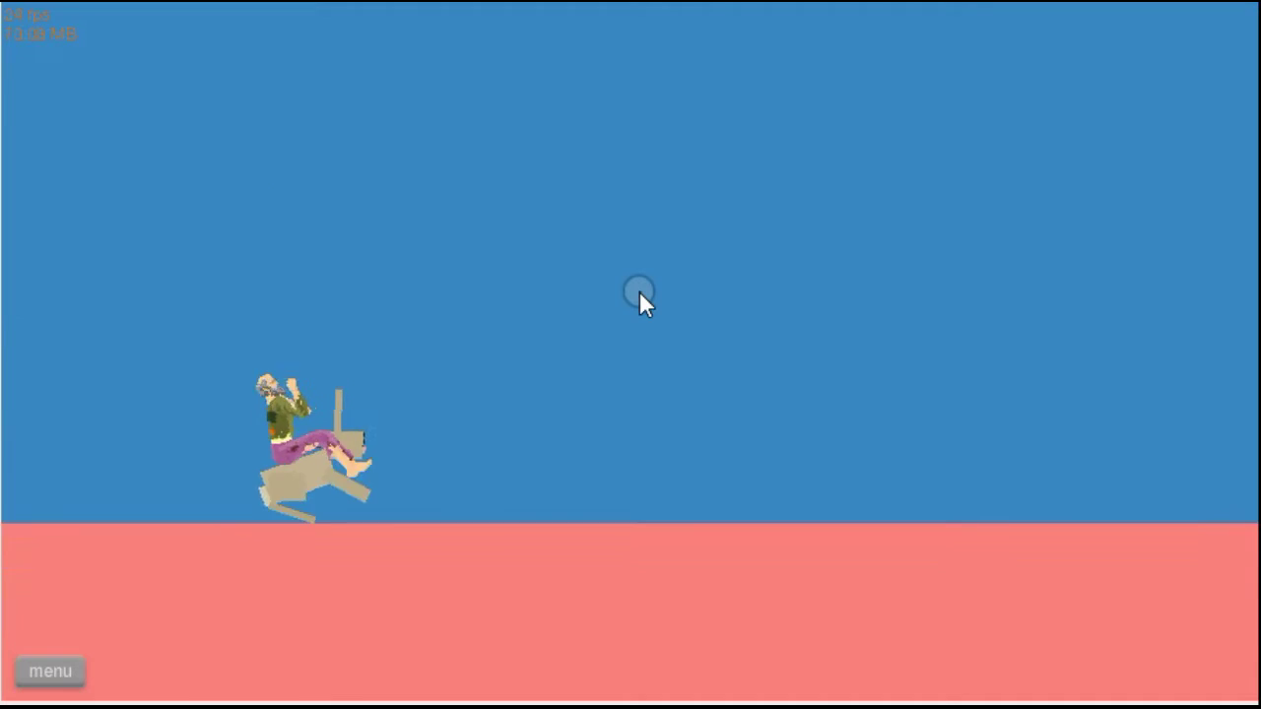
key("Up")
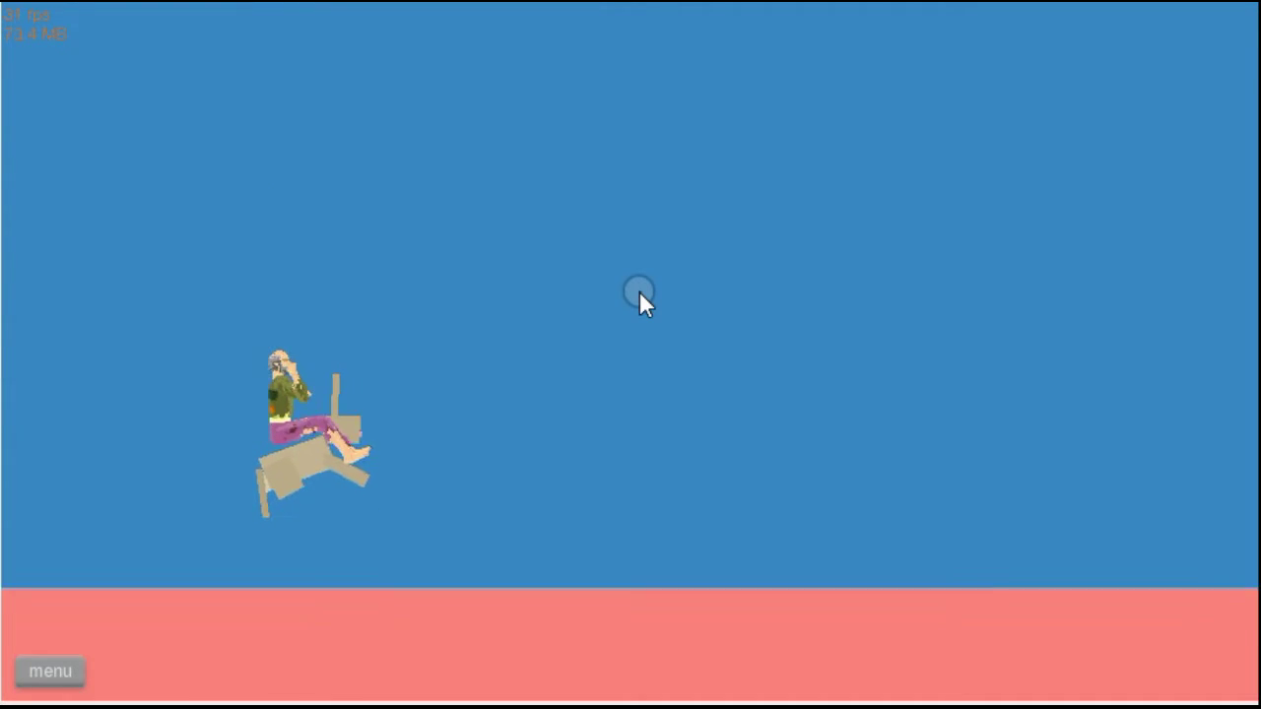
key("Down")
key("Up")
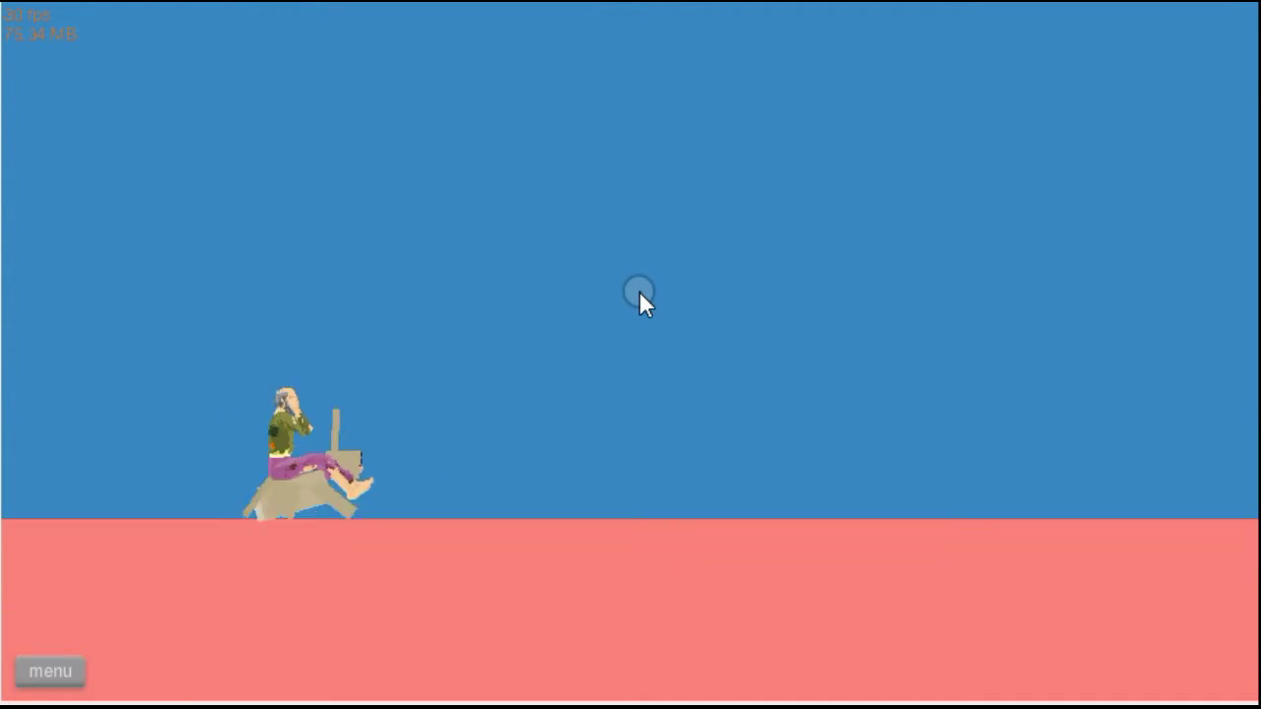
key("Down")
key("Up")
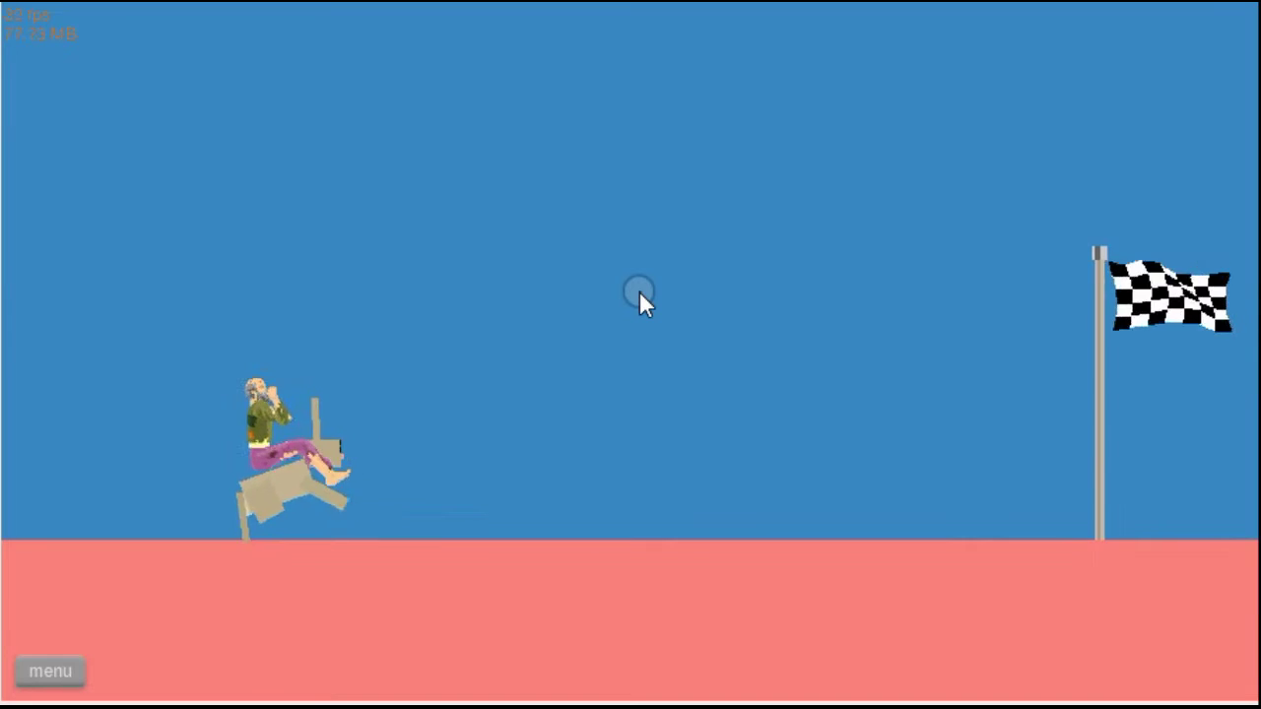
key("Down")
Cross the finish flag at 34.13 seconds, exit, and select Hot Dog Suspension.
key("Up")
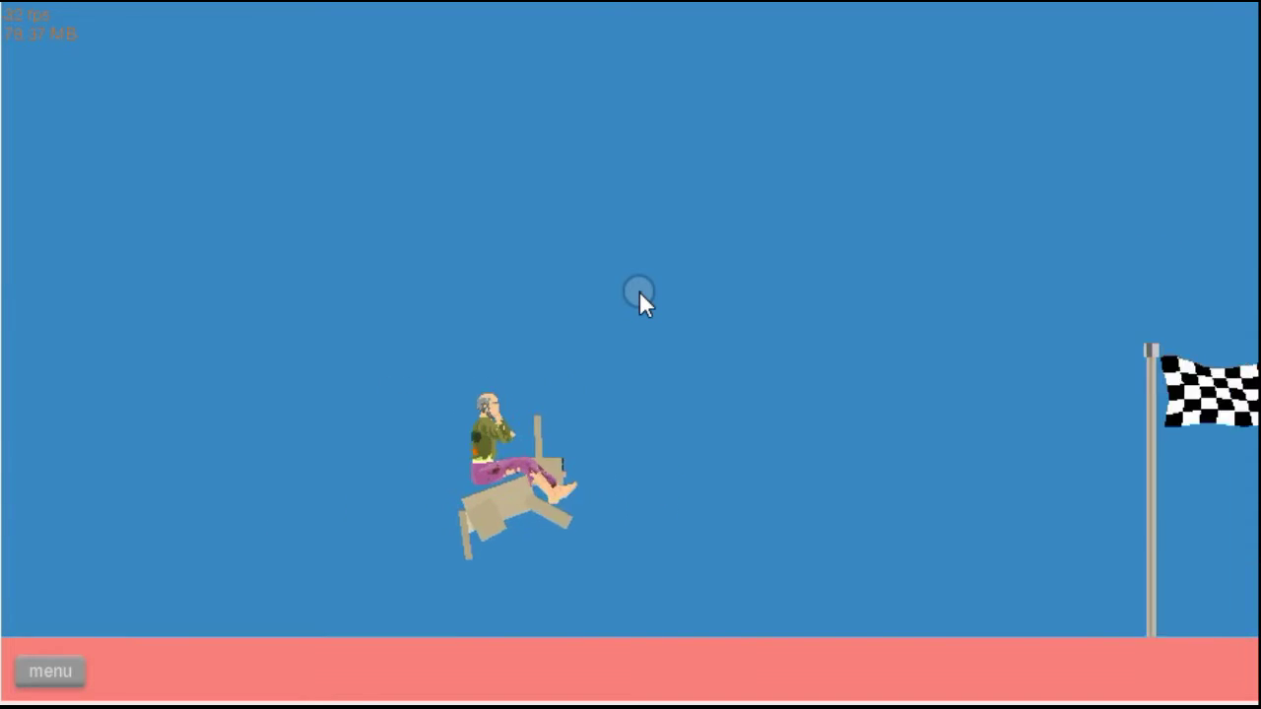
key("Right")
key("Up")
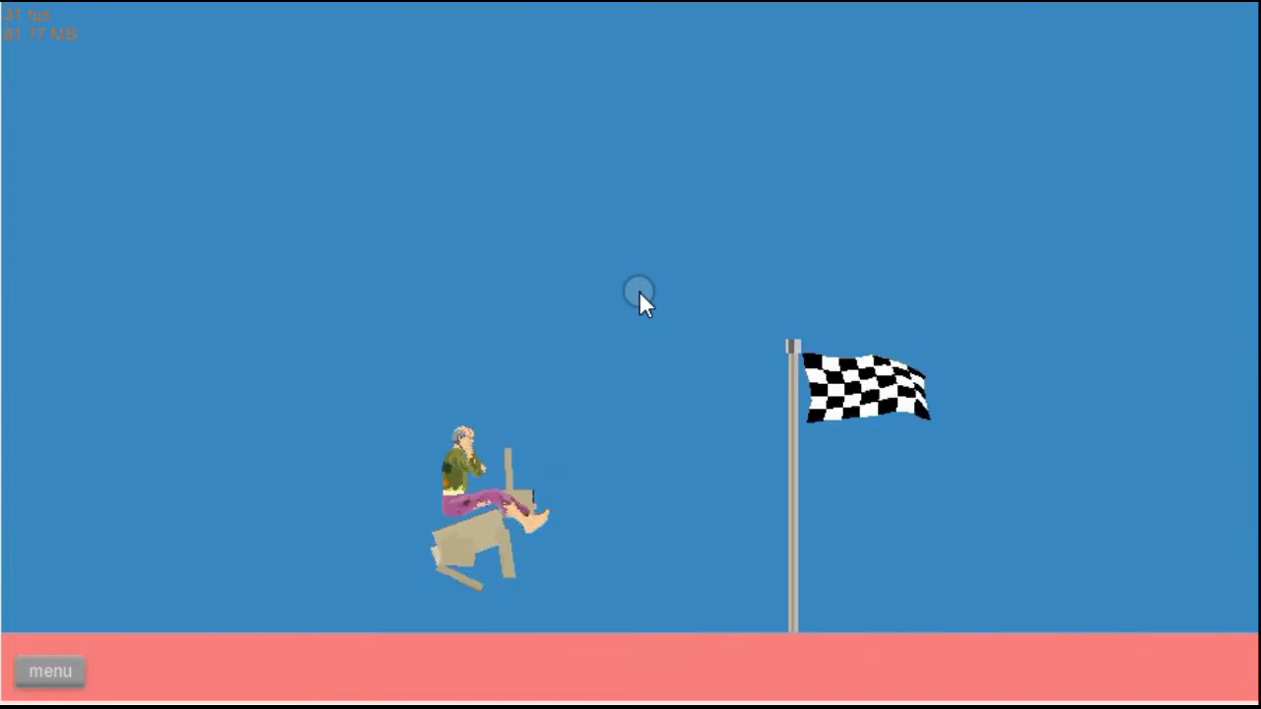
key("Right")
key("Up")
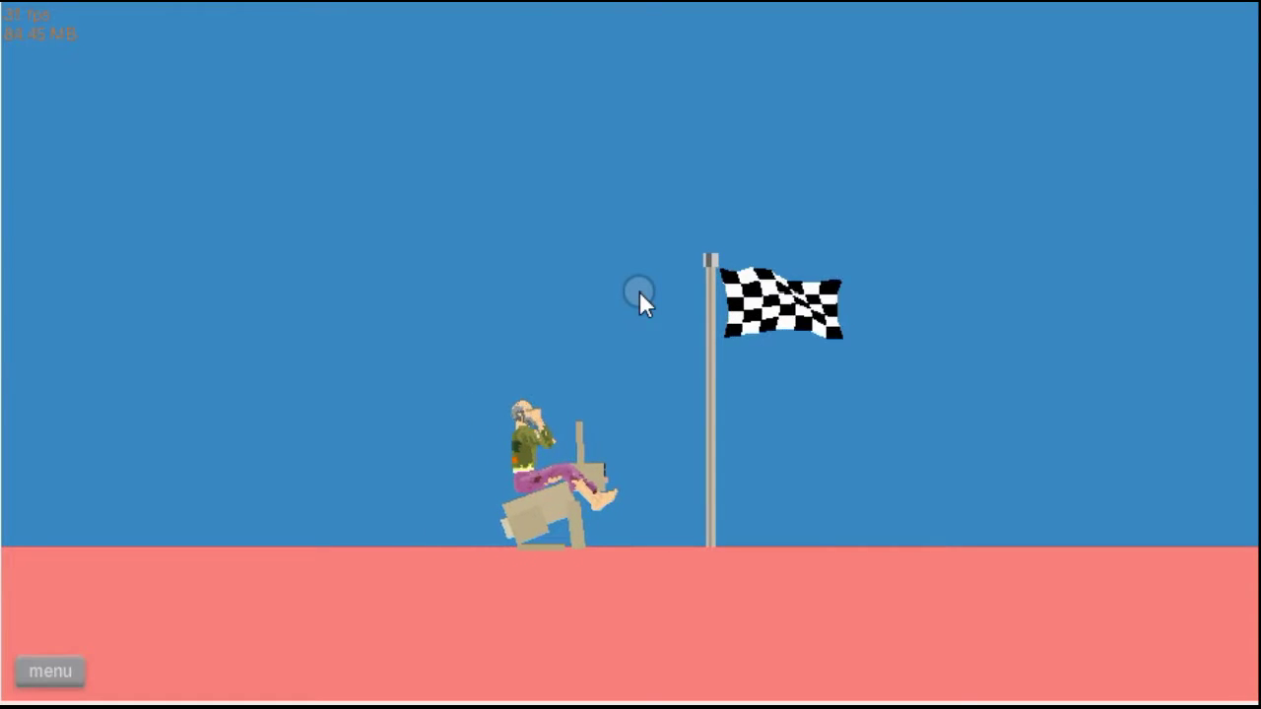
key("Right")
key("Up")
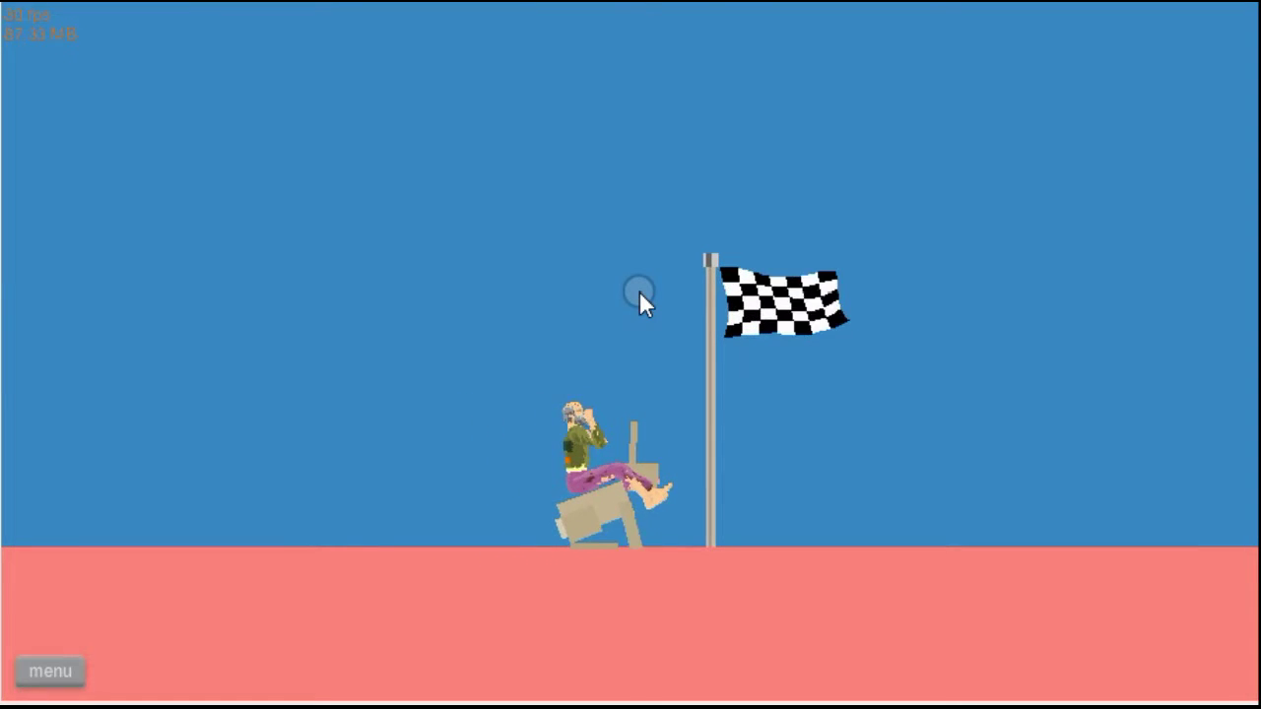
key("Right")
key("Up")
key("Right")
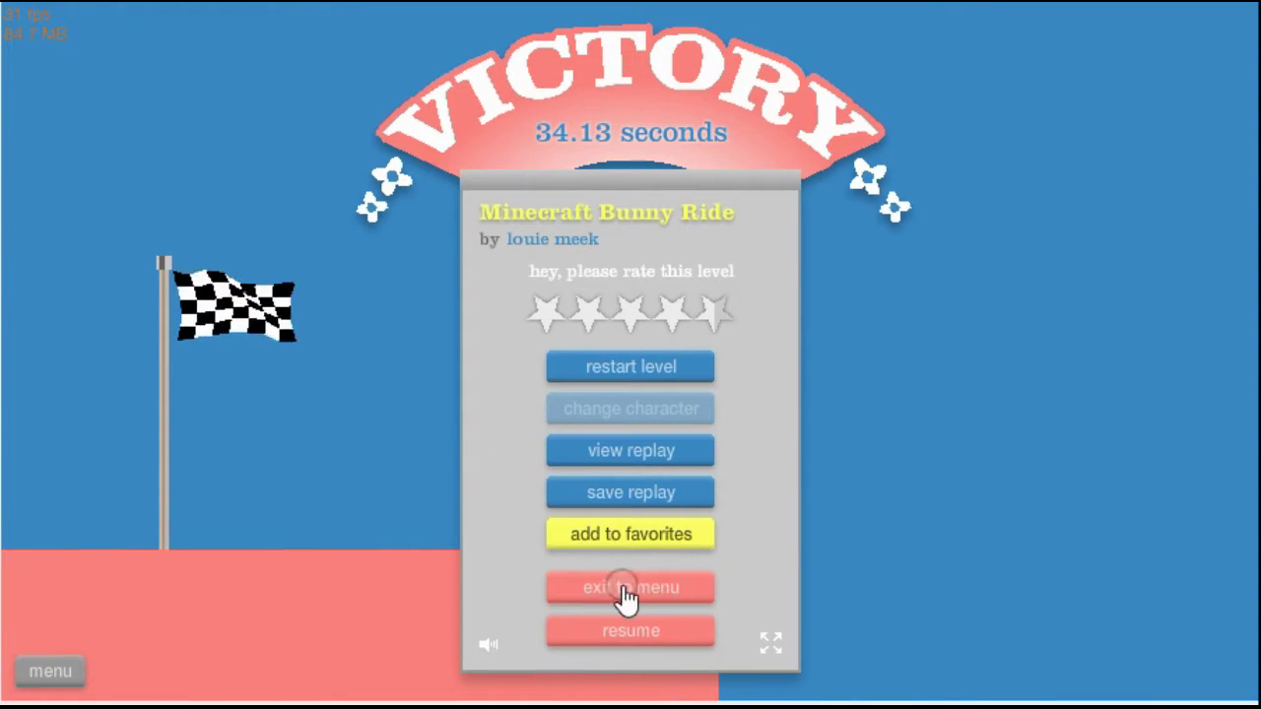
left_click(627, 588)
scroll(1084, 441, "down", 2)
left_click(1083, 489)
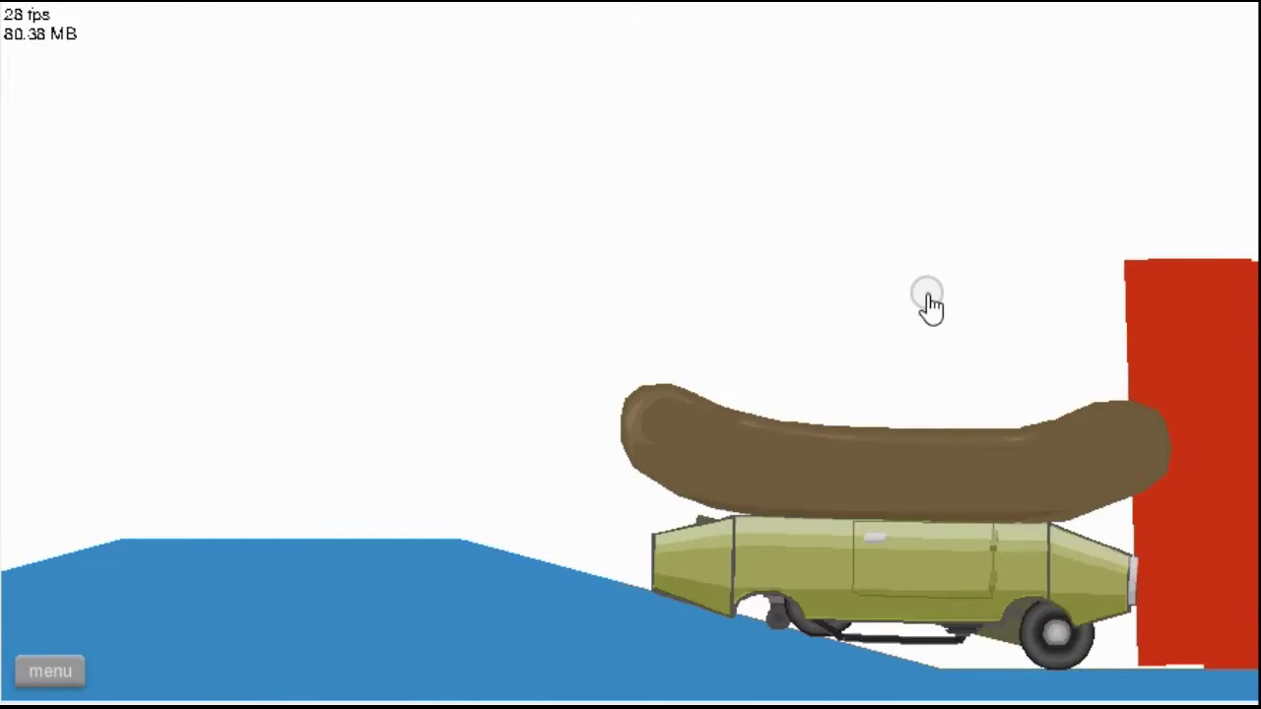
Pause Hot Dog Suspension after the red-wall crash and exit to the level list.
left_click(50, 671)
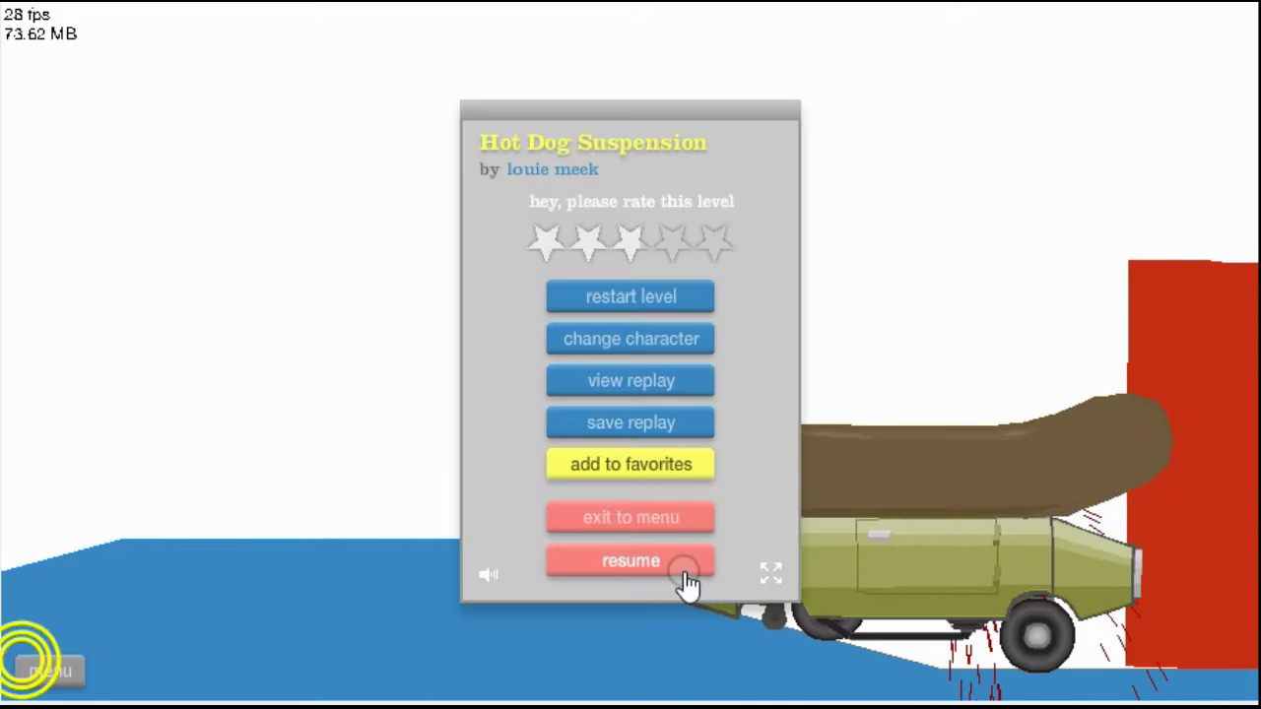
left_click(630, 517)
scroll(778, 414, "up", 3)
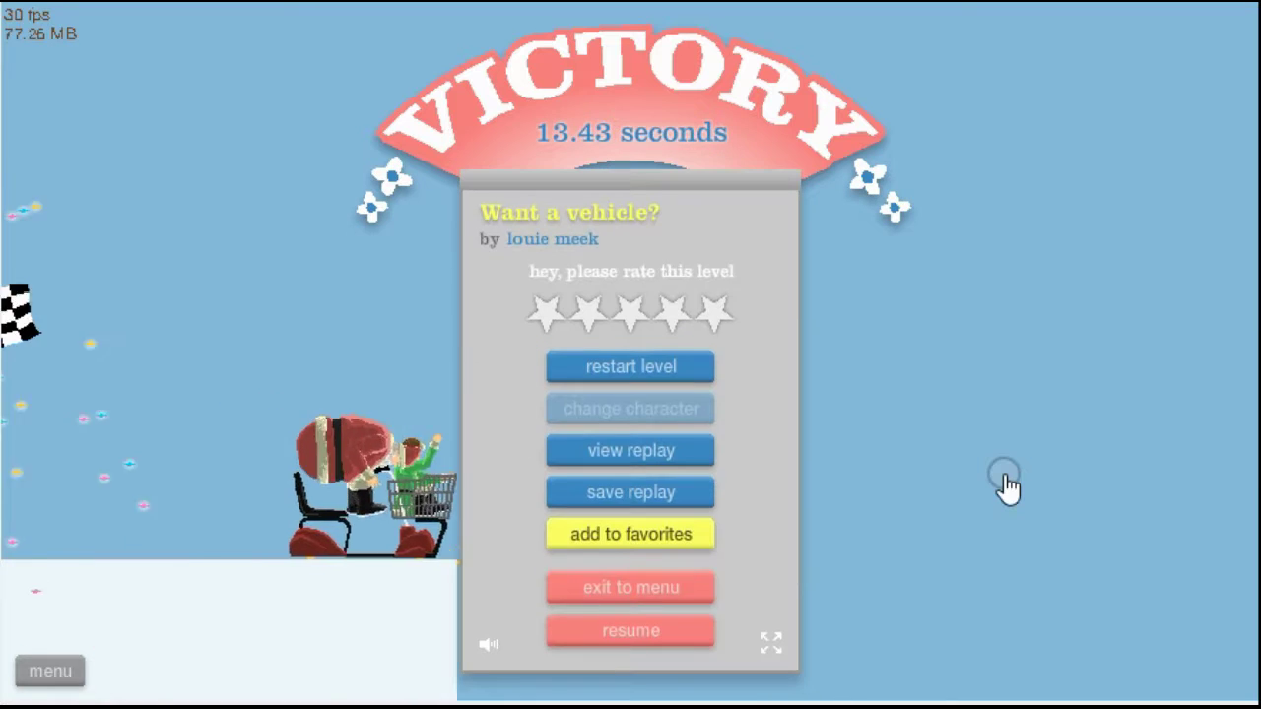
Exit the 13.43-second Want a vehicle? Victory screen to the level list.
left_click(631, 588)
scroll(744, 514, "down", 1)
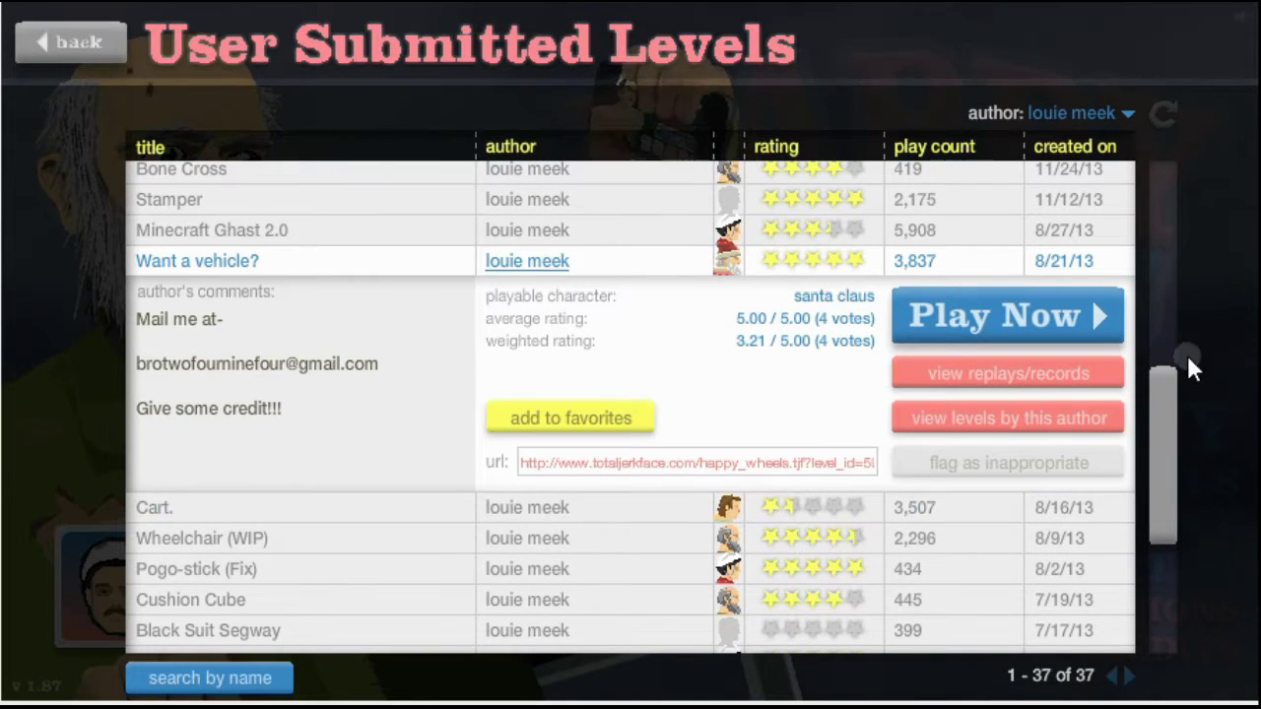
Win Cushion Cube in 18.10 seconds, exit, and select Walking NPCs v0.
double_click(588, 600)
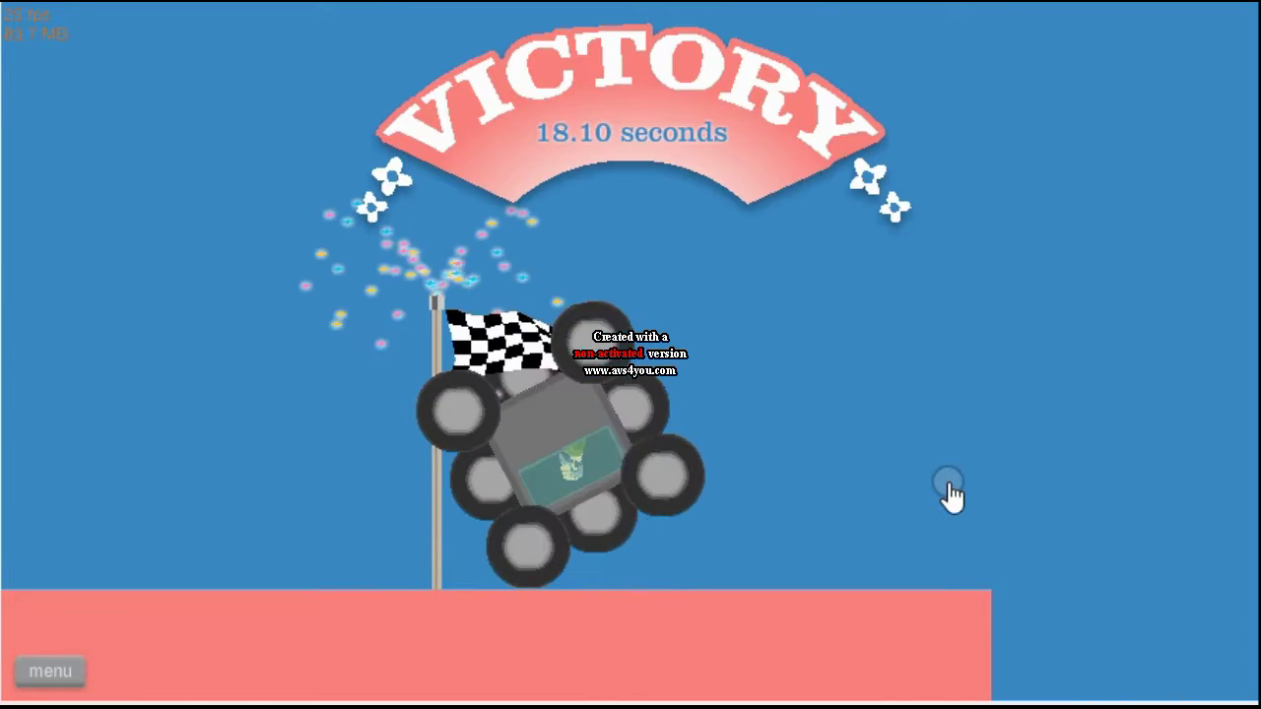
left_click(641, 591)
scroll(986, 443, "down", 5)
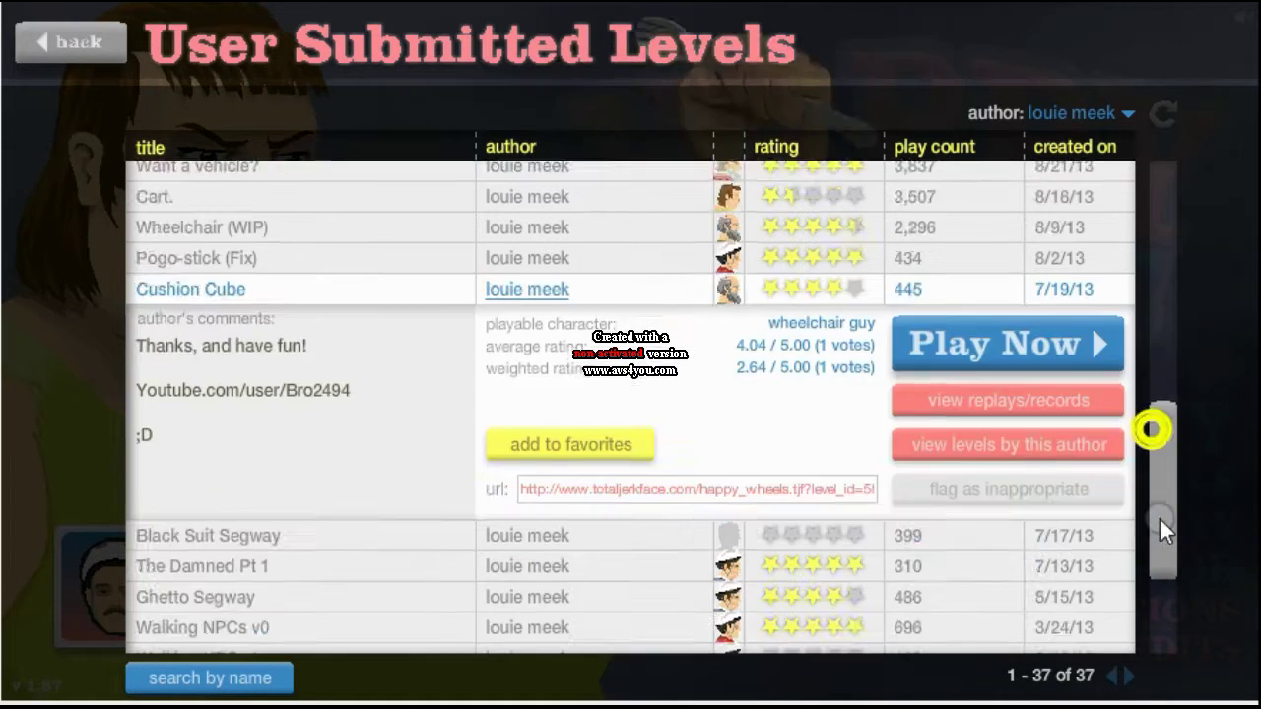
scroll(788, 444, "down", 5)
left_click(710, 552)
Finish Walking NPCs v0 in 13.80 seconds, then launch another level.
left_click(1042, 485)
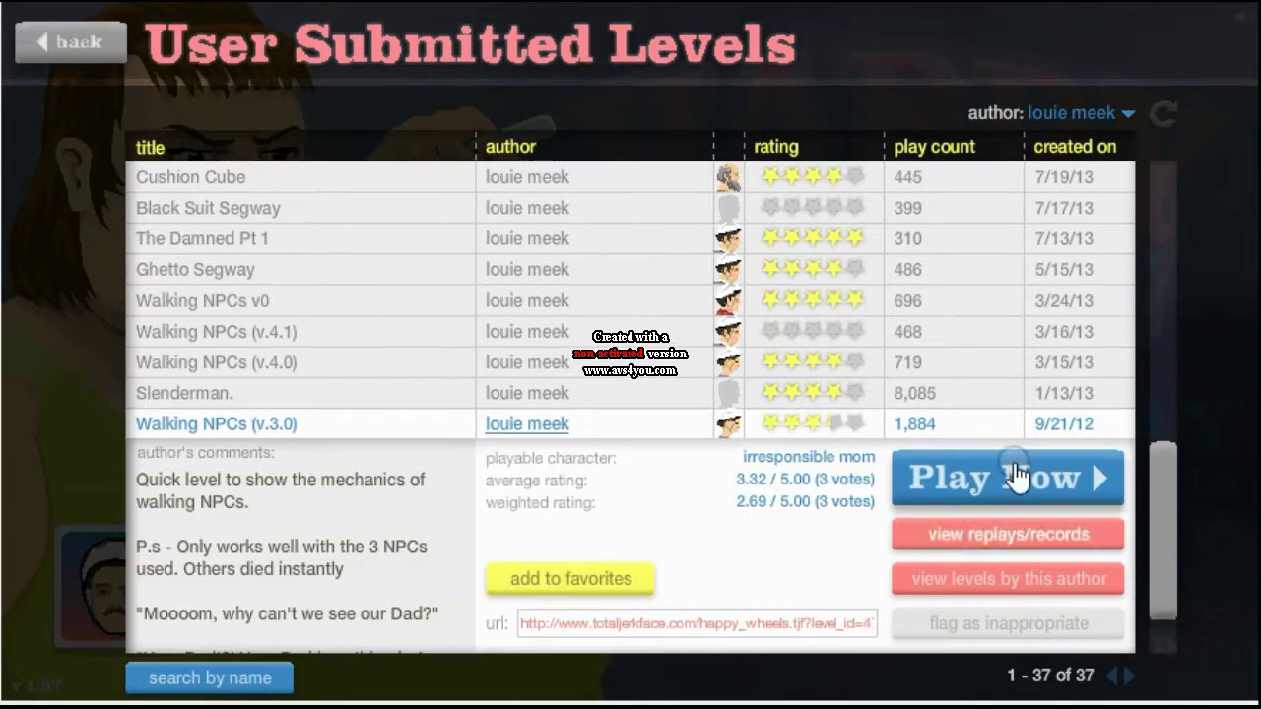
left_click(1010, 478)
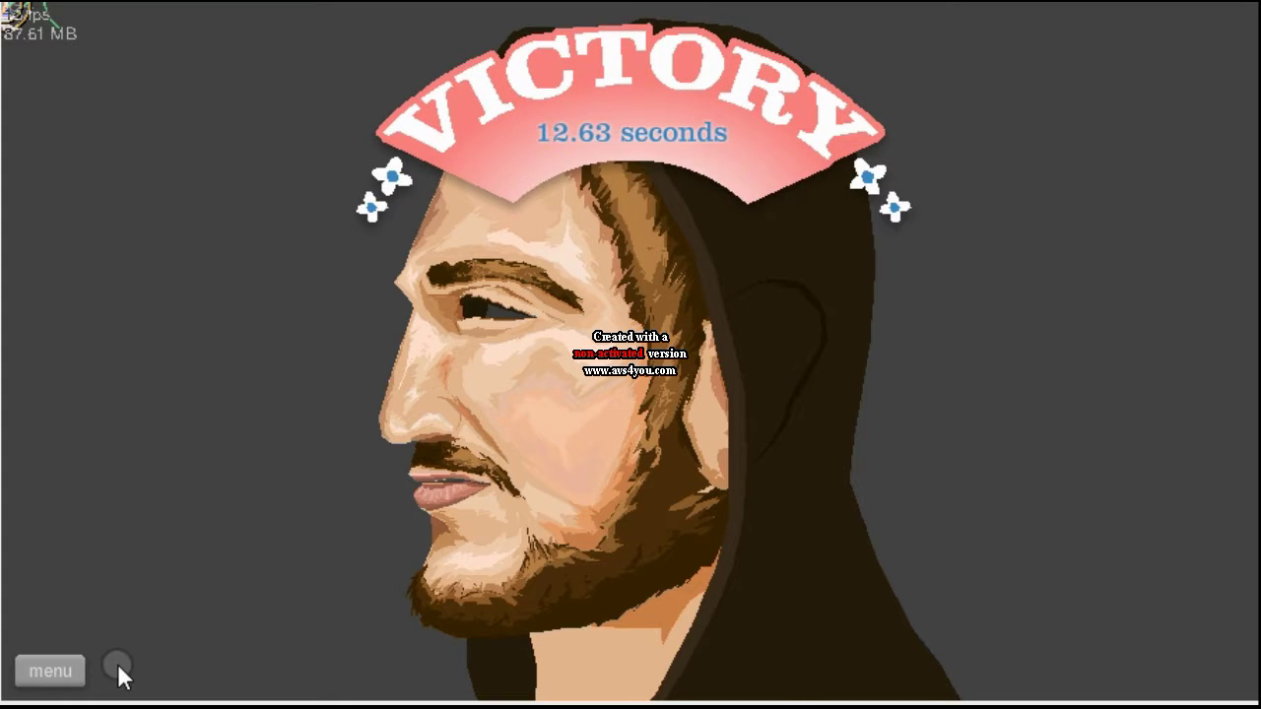
Finish Walking NPCs (v.3.0) in 12.63 seconds, exit, and select Christmas Spinner!
left_click(117, 671)
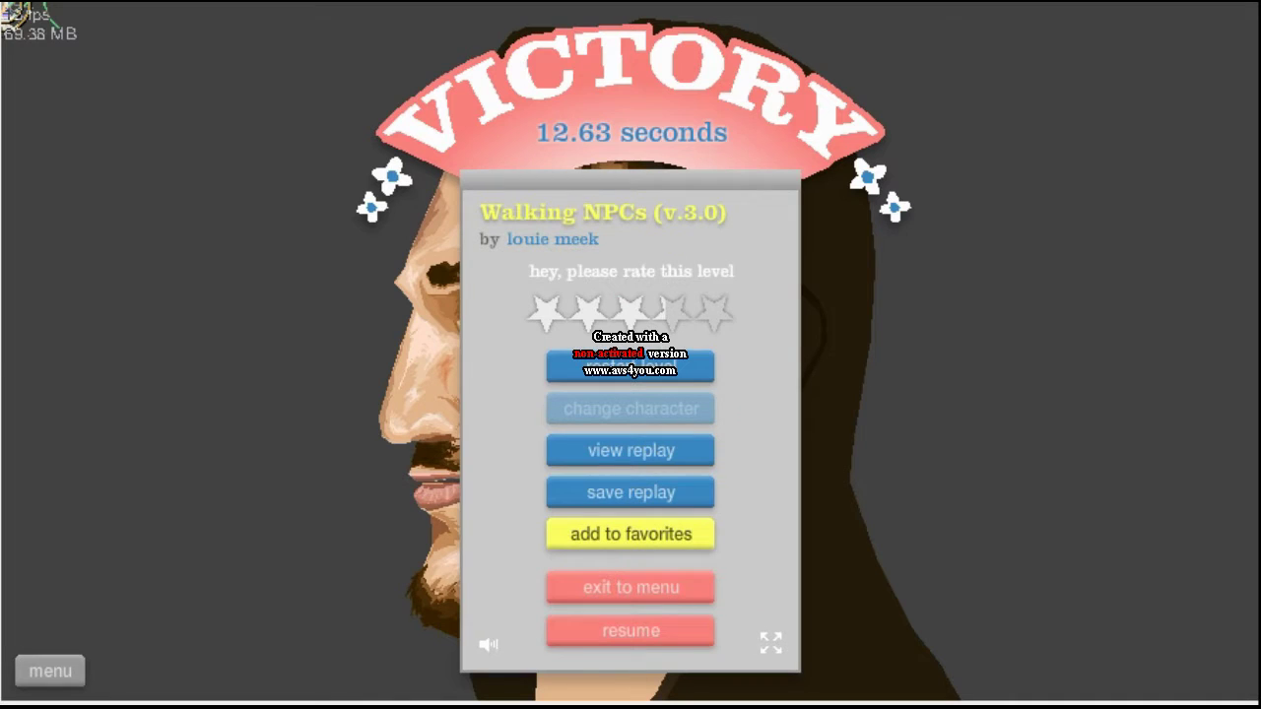
left_click(693, 635)
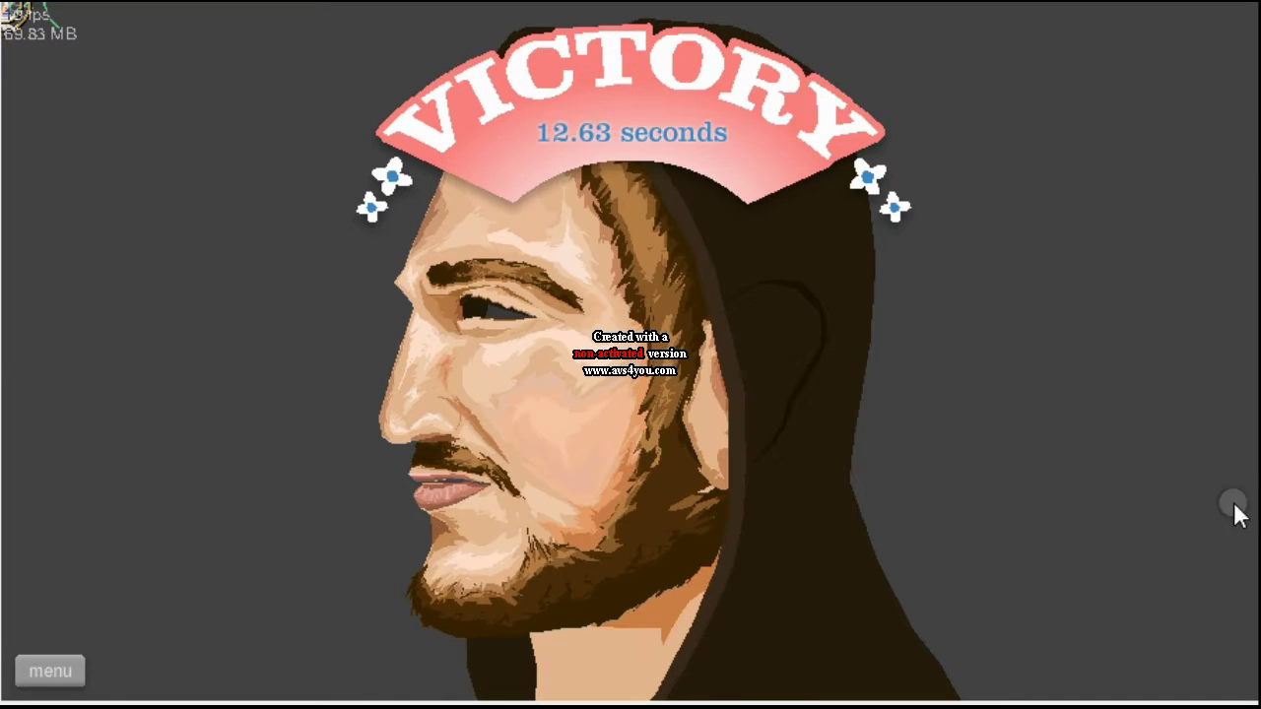
left_click(61, 676)
left_click(574, 522)
scroll(1153, 494, "down", 3)
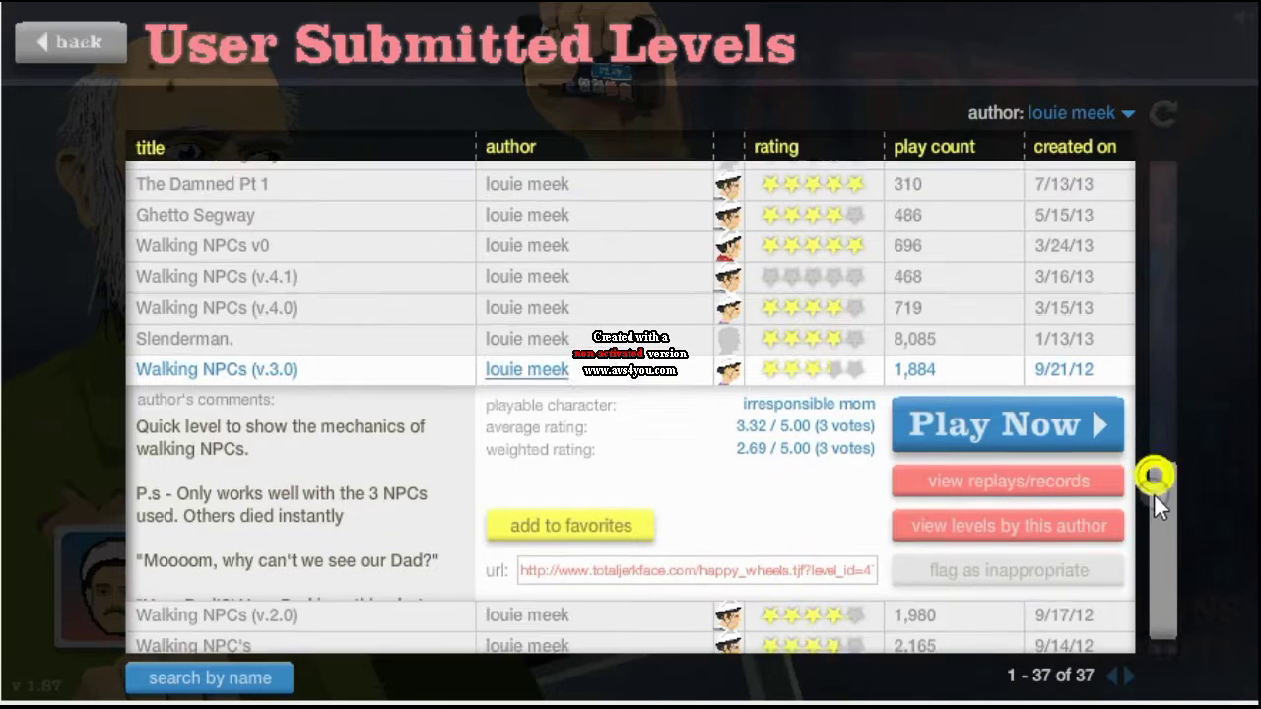
left_click(530, 641)
Launch Christmas Spinner!, restart it once, eject with Z, then quit to the list.
left_click(989, 481)
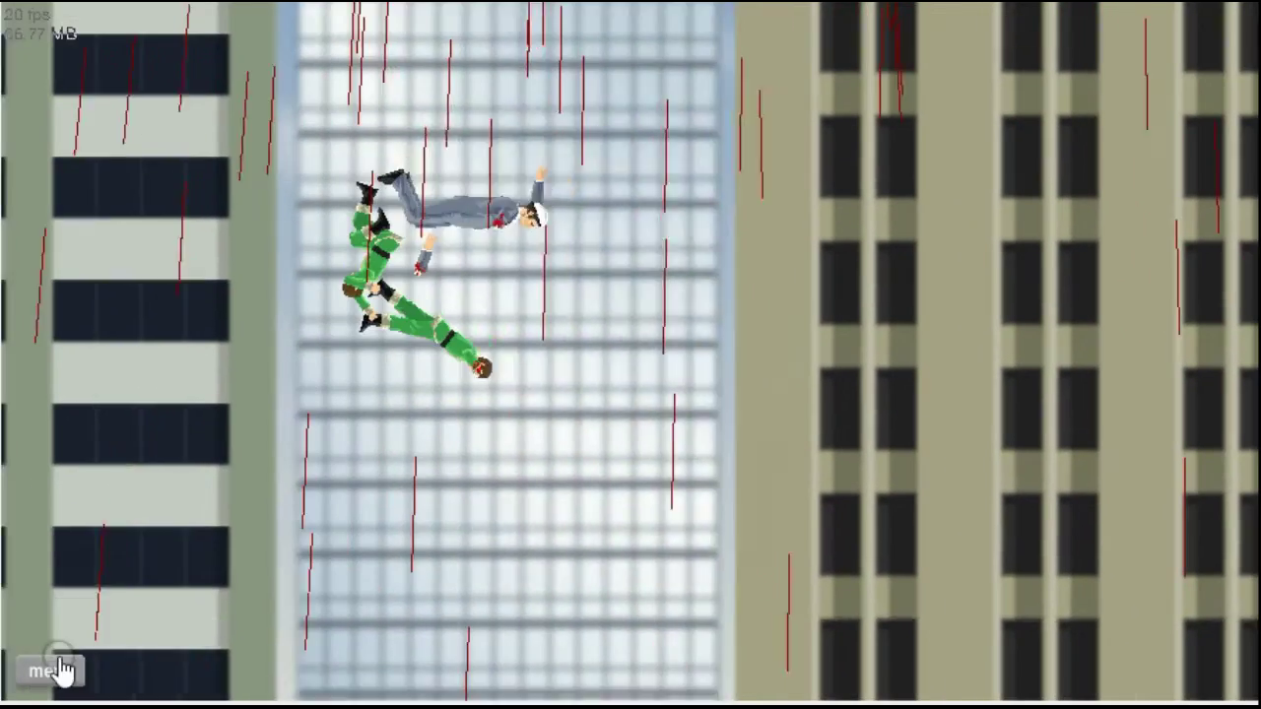
left_click(61, 670)
left_click(581, 306)
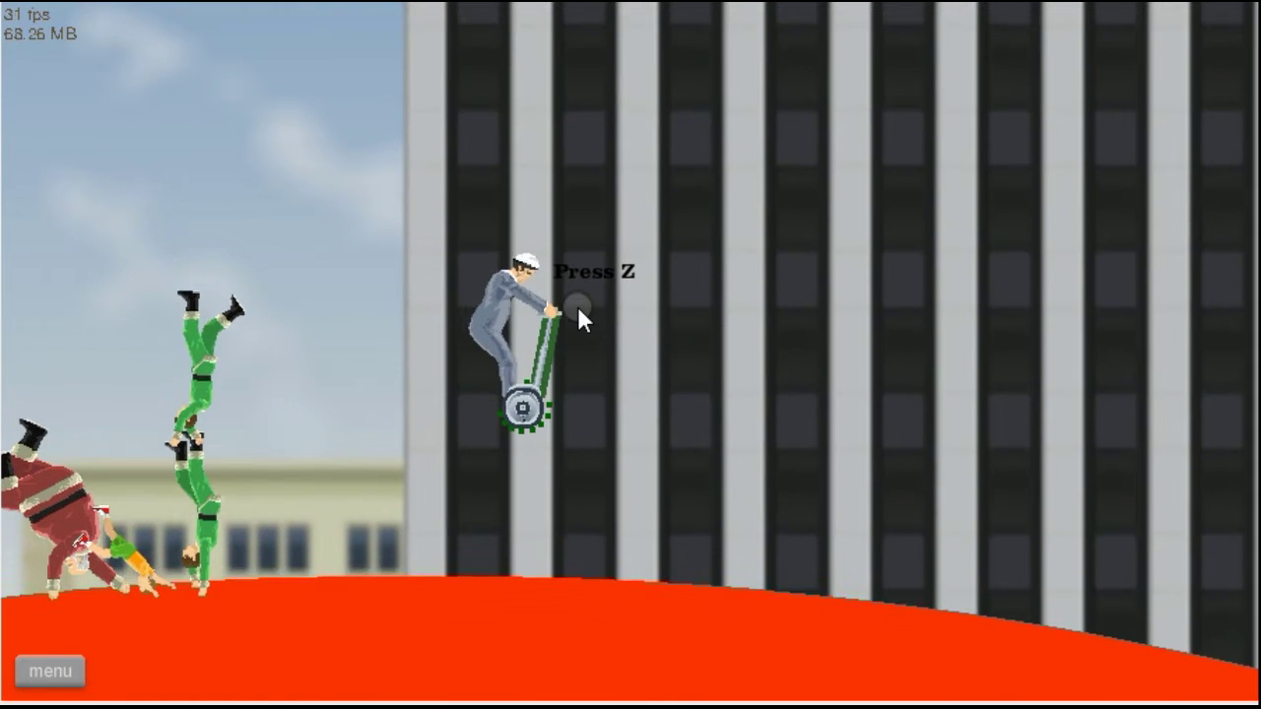
key("z")
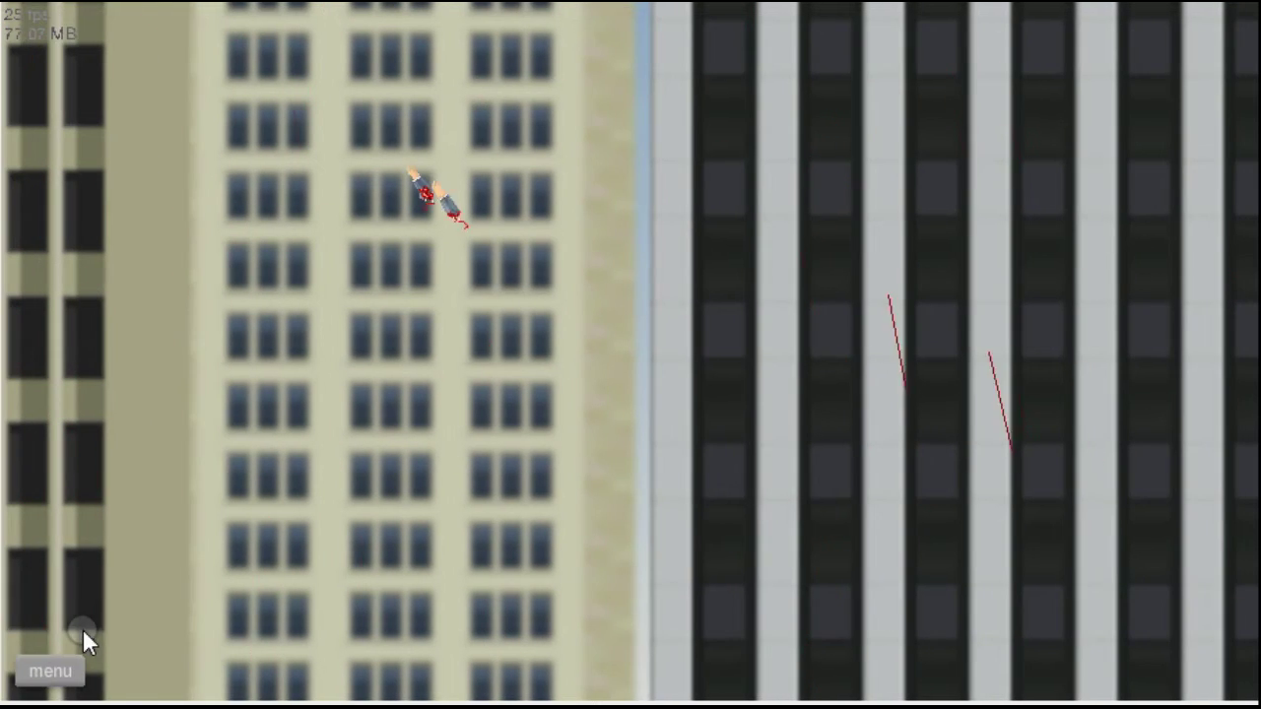
left_click(45, 675)
left_click(611, 522)
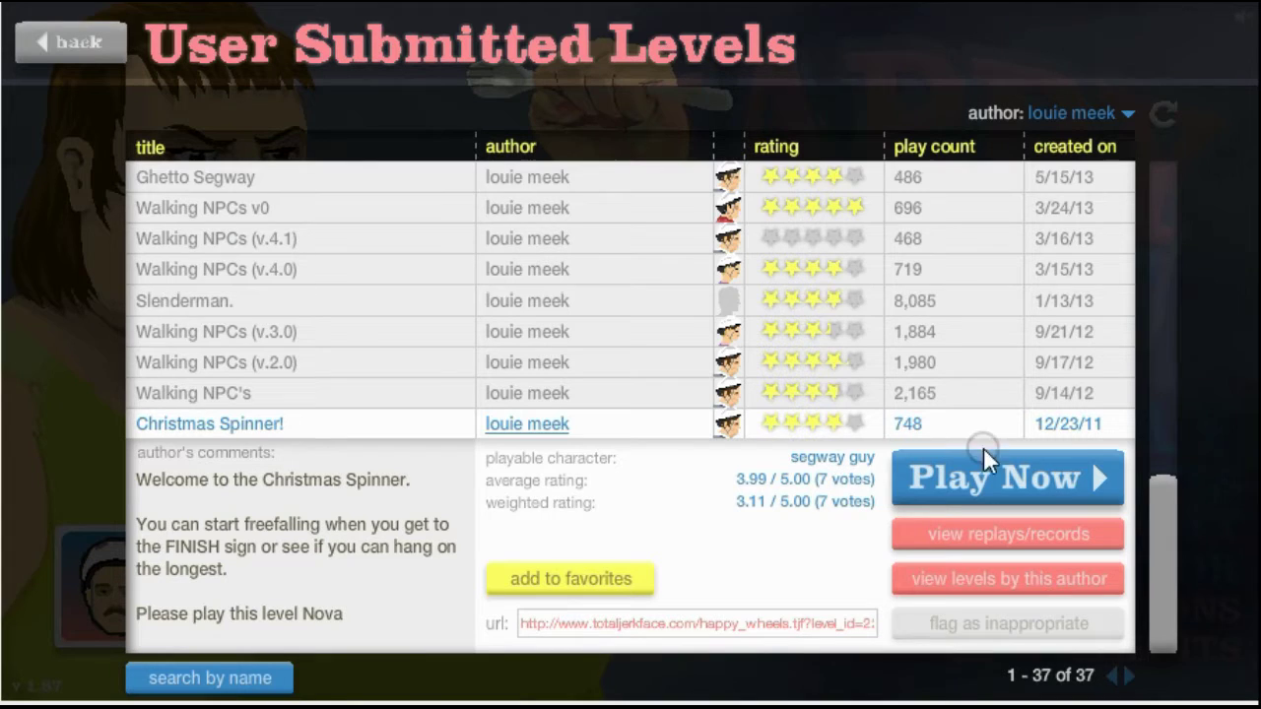
Ride Ghetto Segway to a 13.70-second win, then exit to the list.
left_click(247, 164)
left_click(1002, 473)
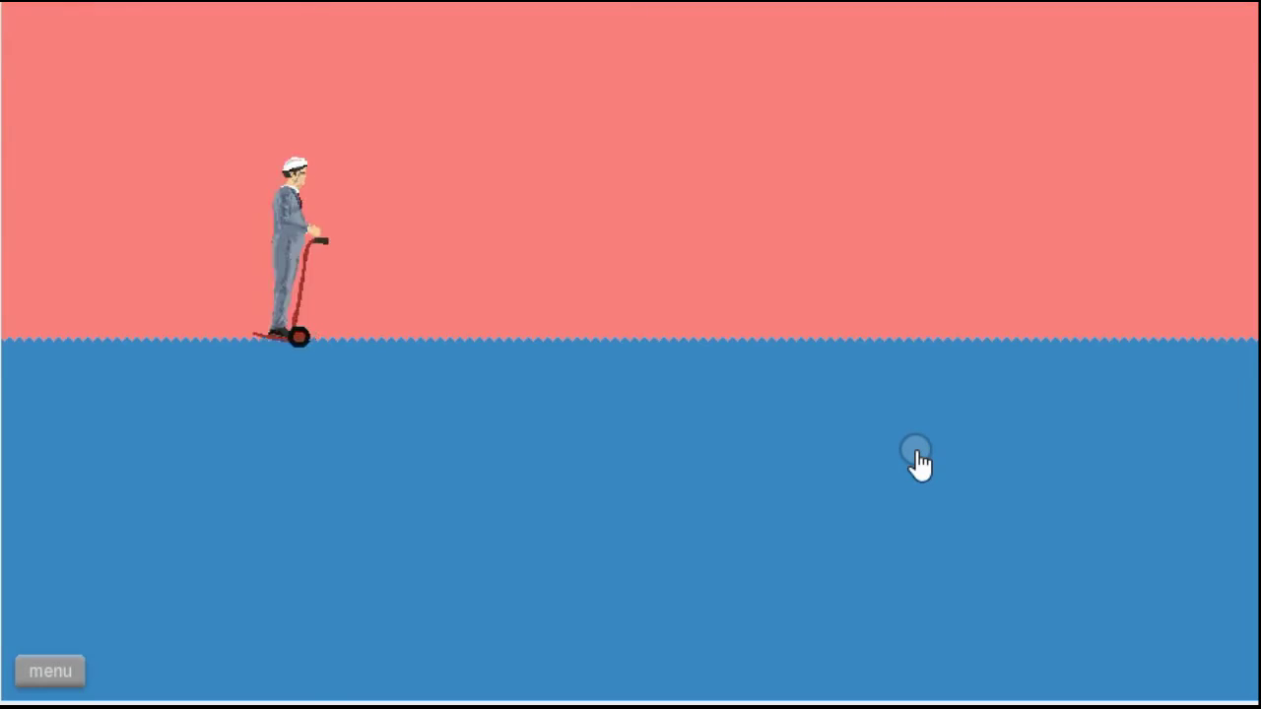
key("Right")
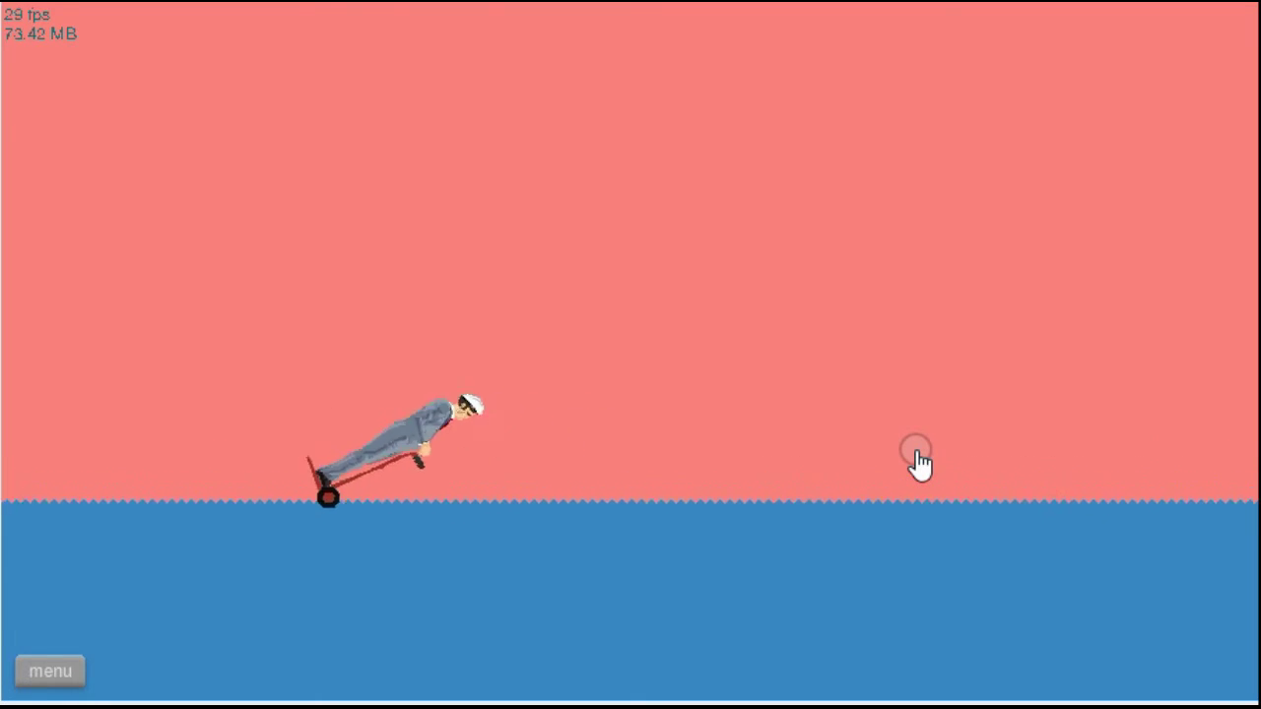
key("Right")
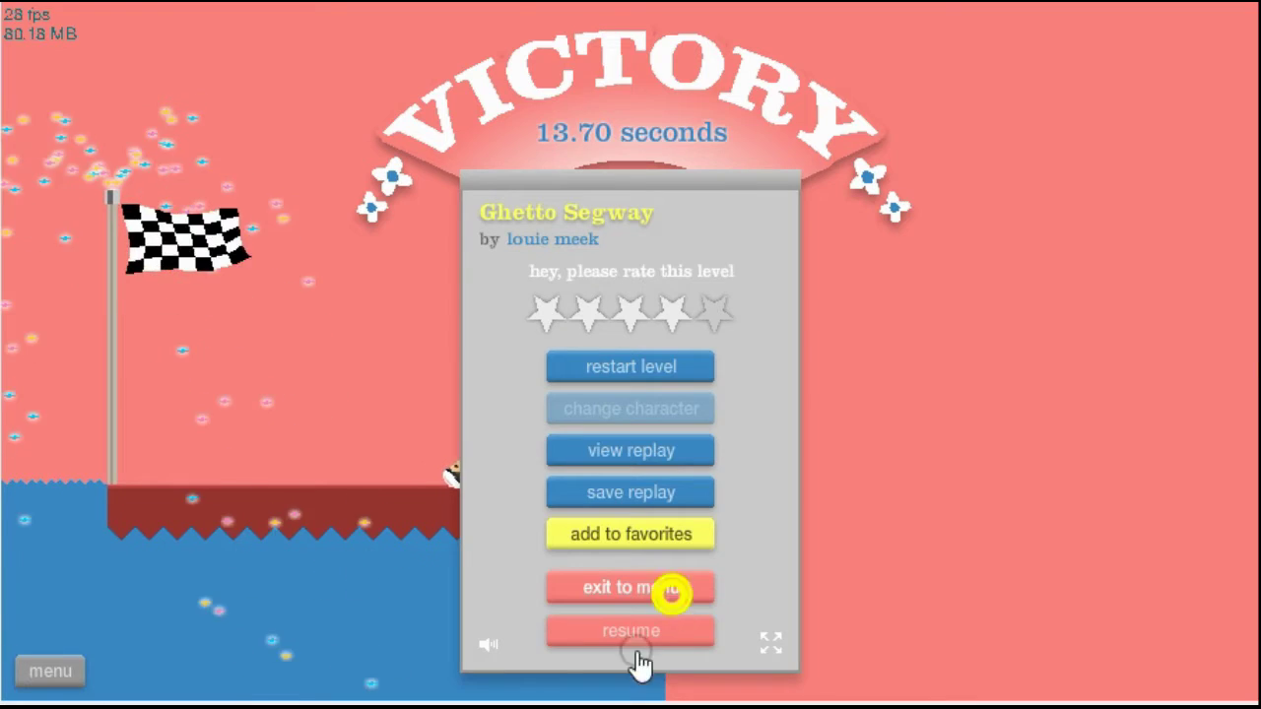
left_click(670, 589)
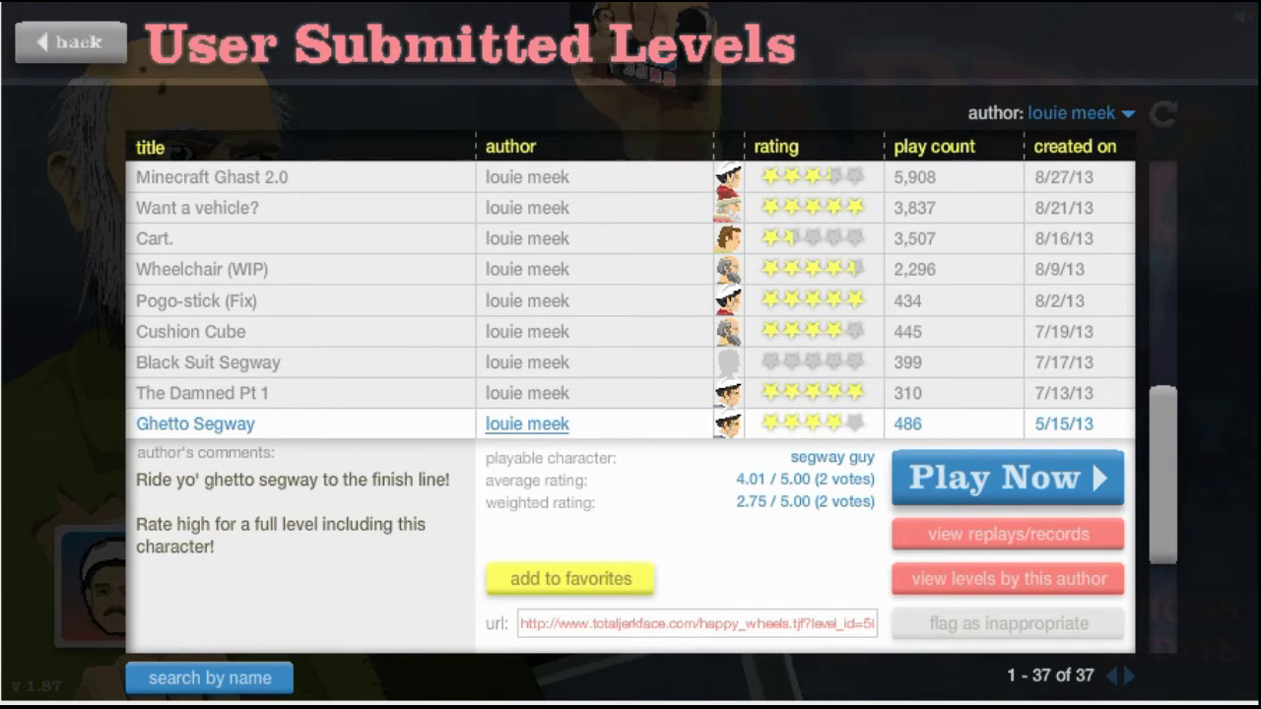